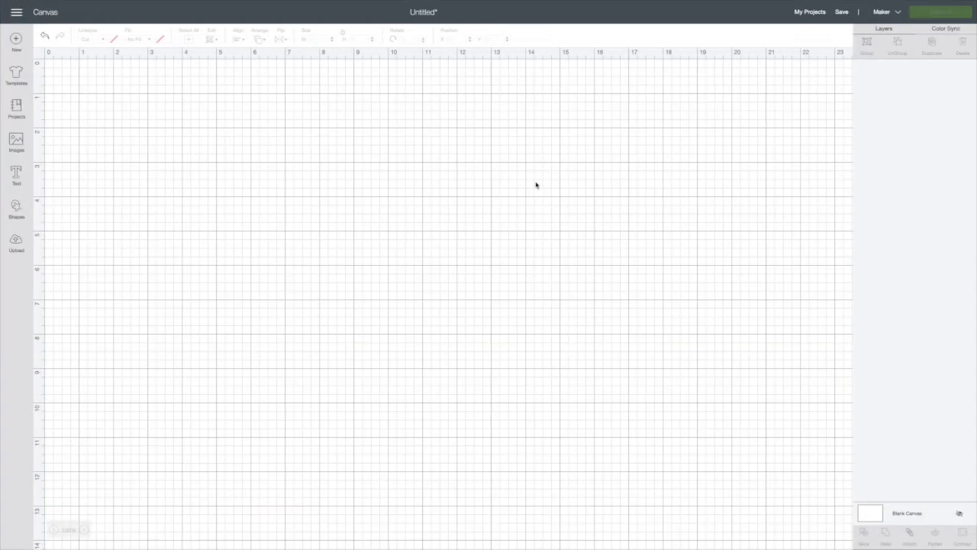
Add a new text layer in the Beefcakes font reading 'CRICUT'
click(16, 178)
click(92, 63)
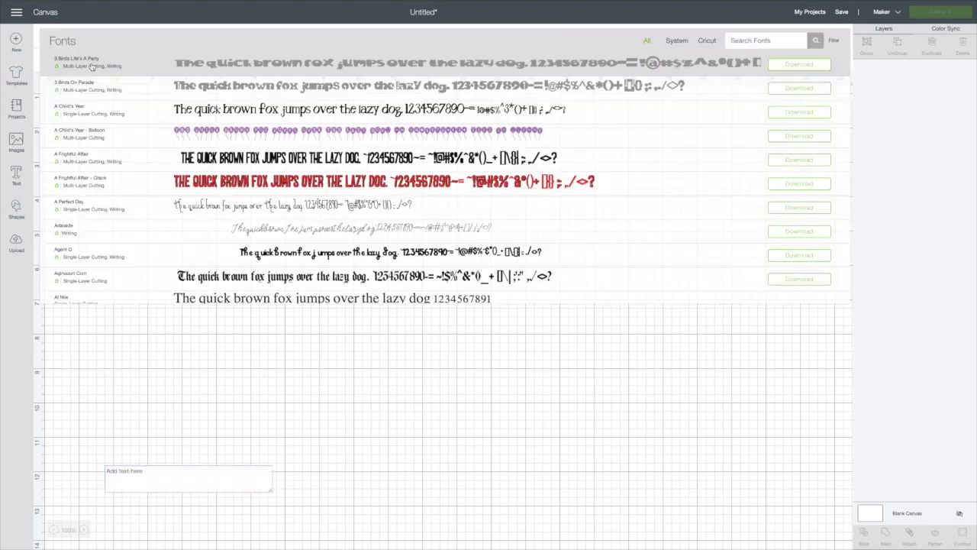
click(761, 40)
text(beefcakes)
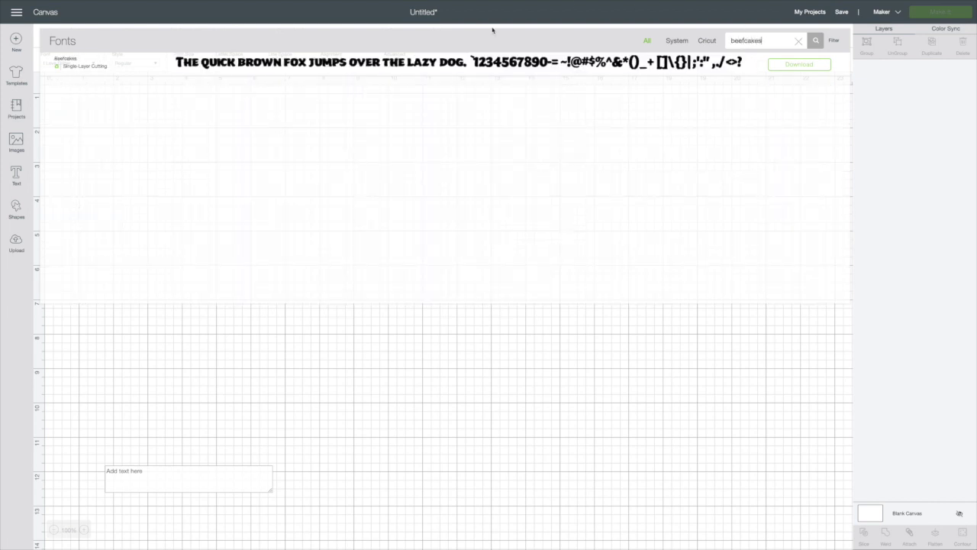
click(488, 61)
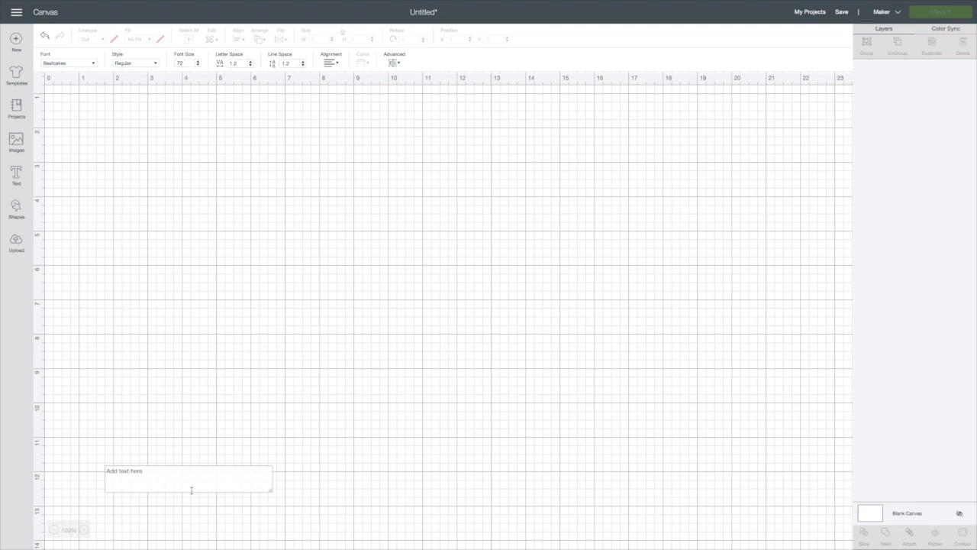
click(196, 479)
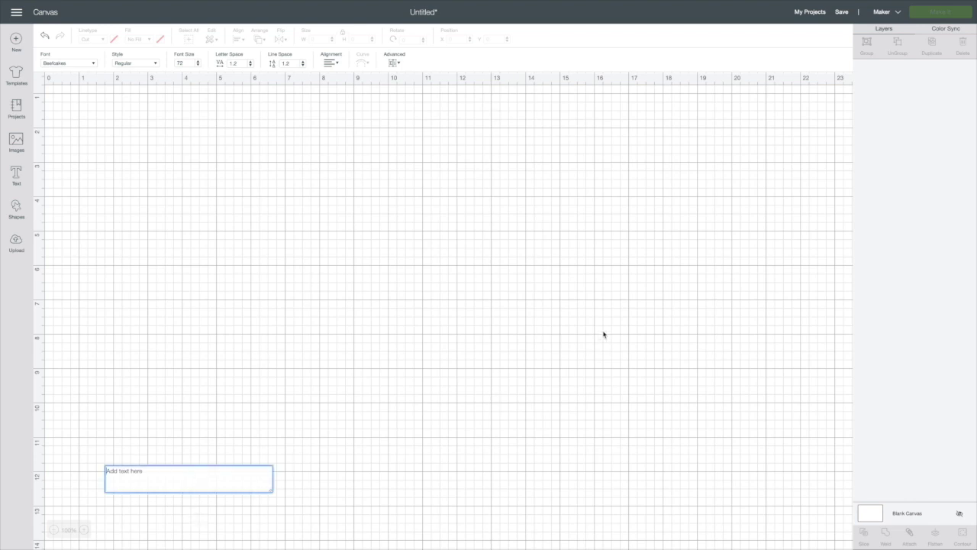
text(CRICUT)
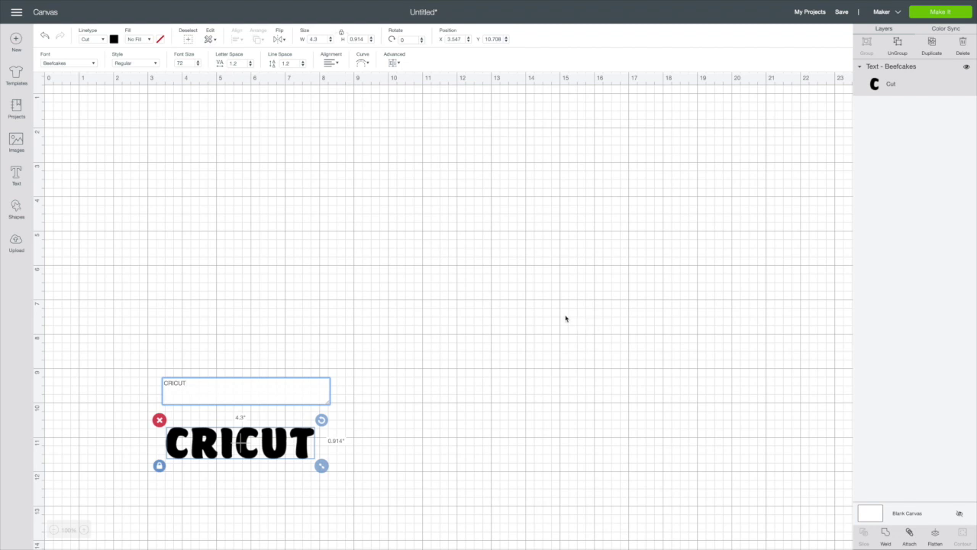
Move CRICUT near the top, colour it green, and enlarge it to about 7.9 inches wide
drag(300, 456, 332, 180)
click(114, 39)
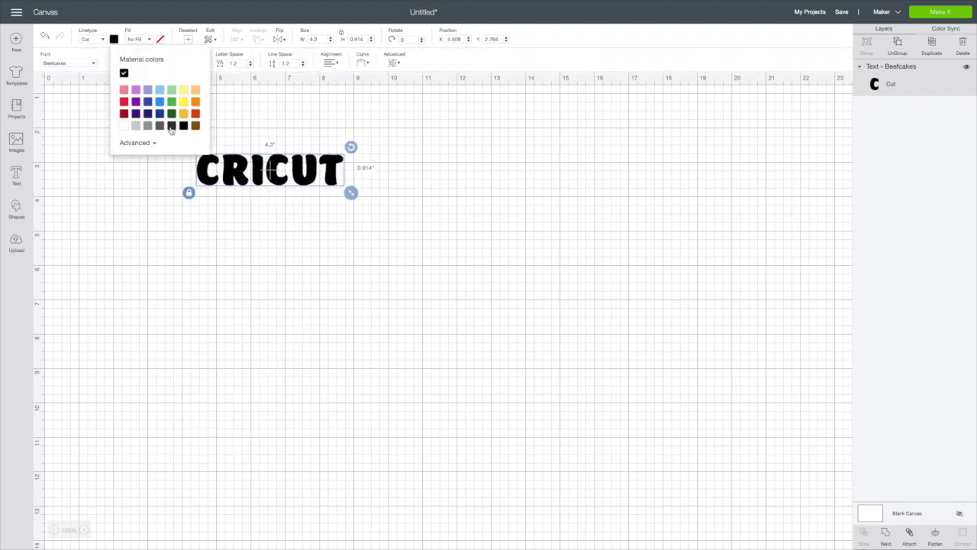
click(173, 102)
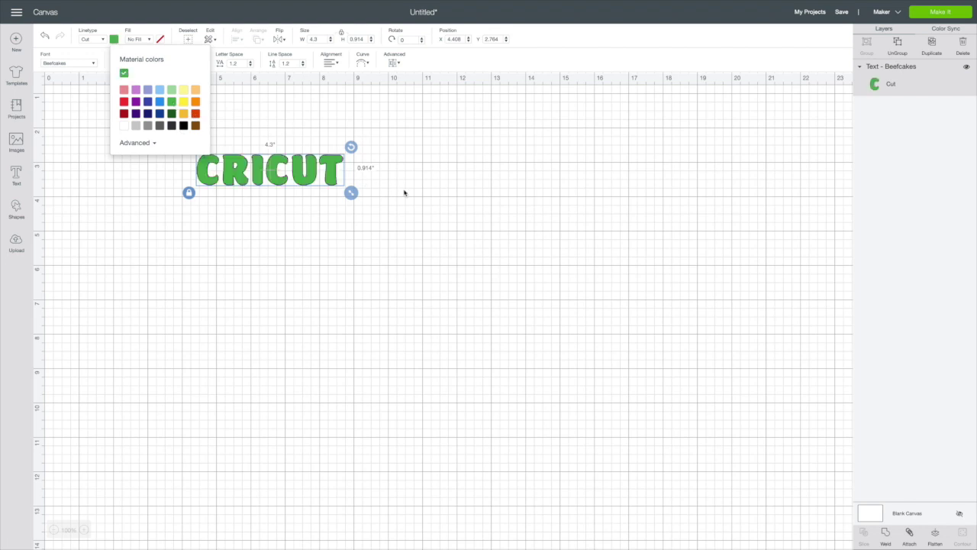
drag(350, 192, 476, 219)
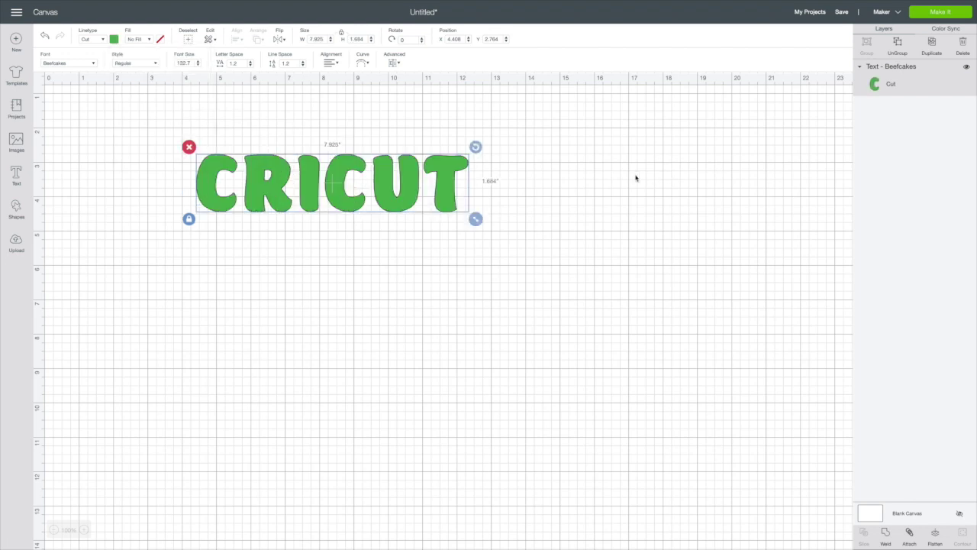
Tighten CRICUT's letter spacing to 0.1 and enlarge it to about 8.11 inches wide
click(251, 65)
click(251, 66)
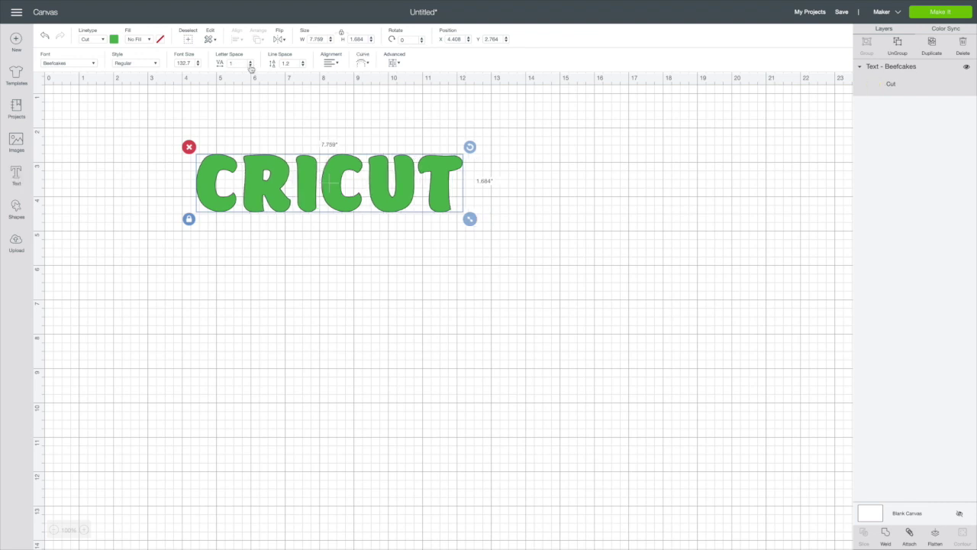
click(250, 66)
click(250, 65)
click(251, 65)
click(250, 65)
click(251, 66)
click(250, 65)
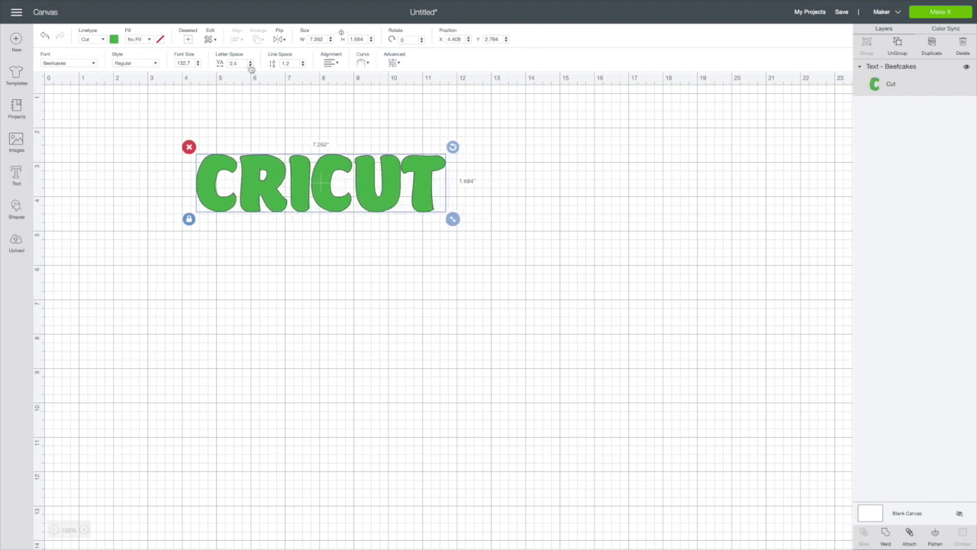
click(251, 65)
click(250, 65)
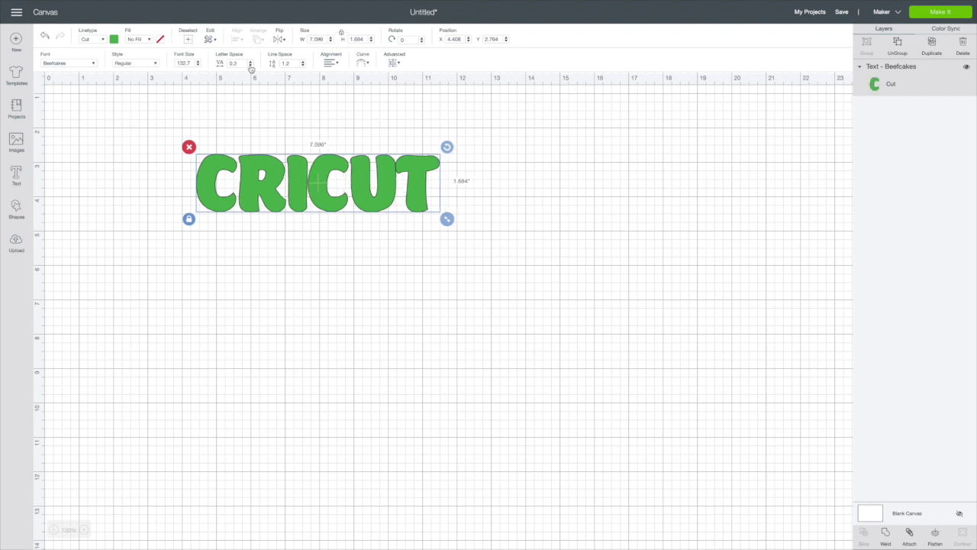
click(251, 65)
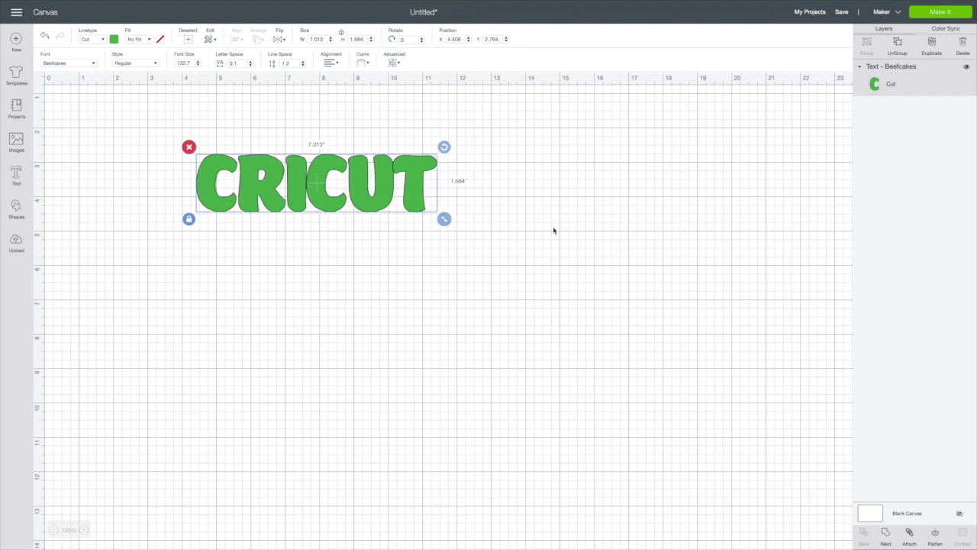
drag(438, 218, 501, 233)
click(694, 236)
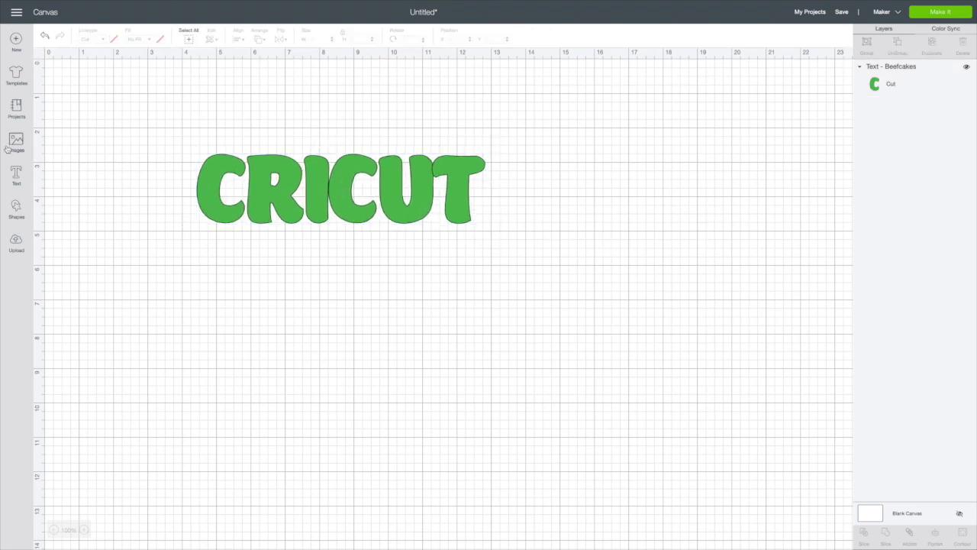
Add a second text layer in I Love Glitter reading 'abCaroleb*' for heart-swashed Carole
click(16, 180)
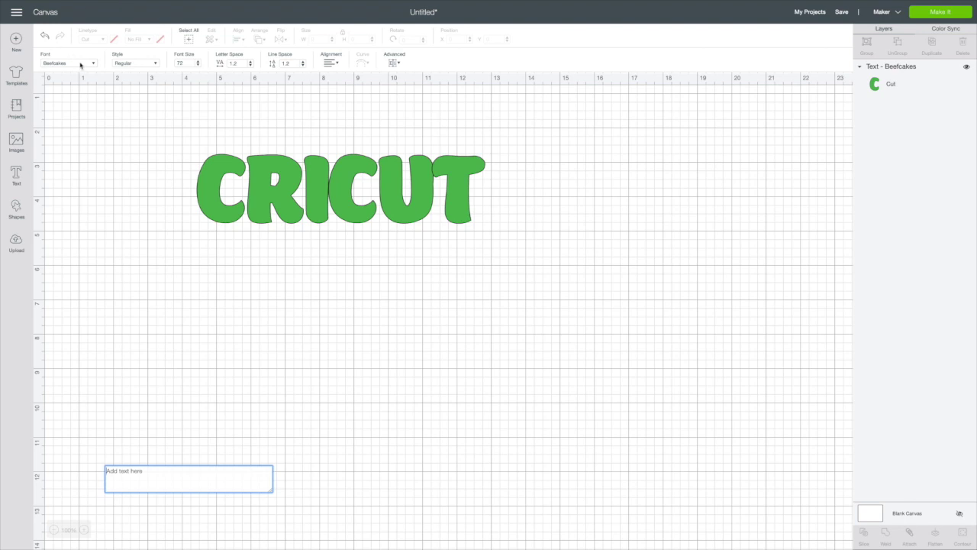
click(81, 64)
drag(773, 40, 710, 38)
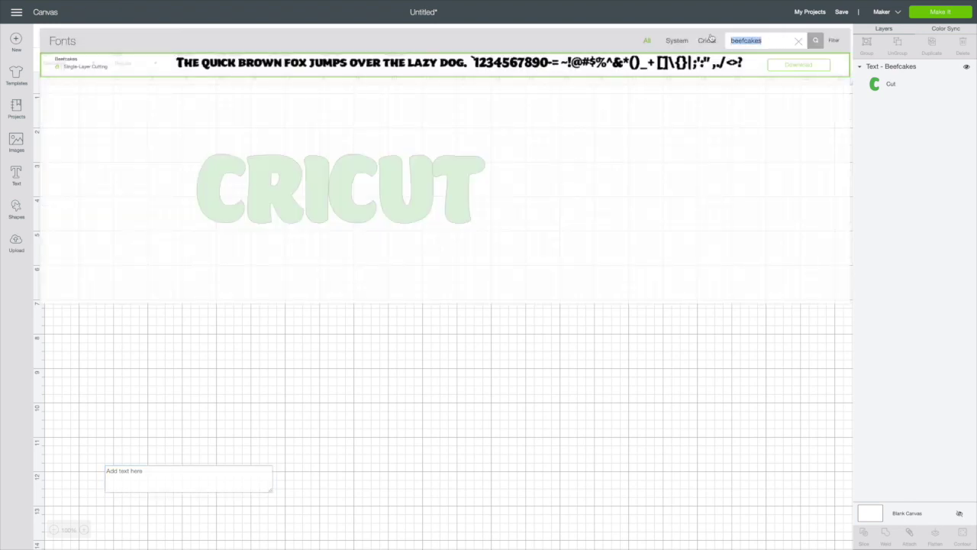
text(i love)
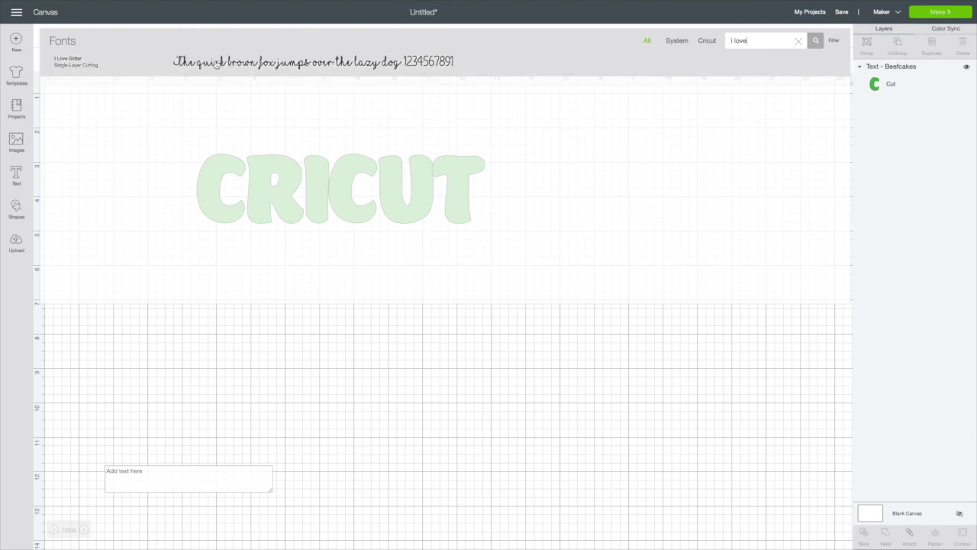
click(313, 61)
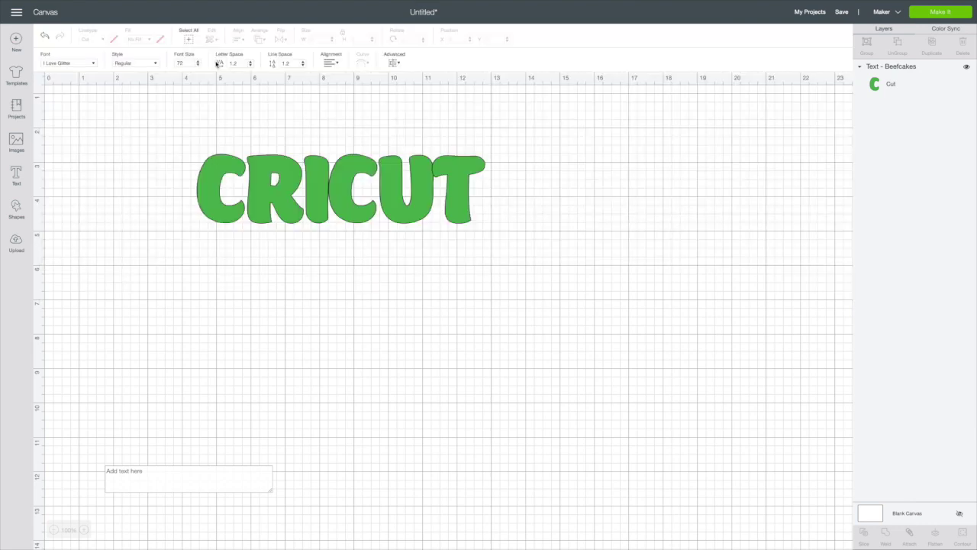
click(182, 484)
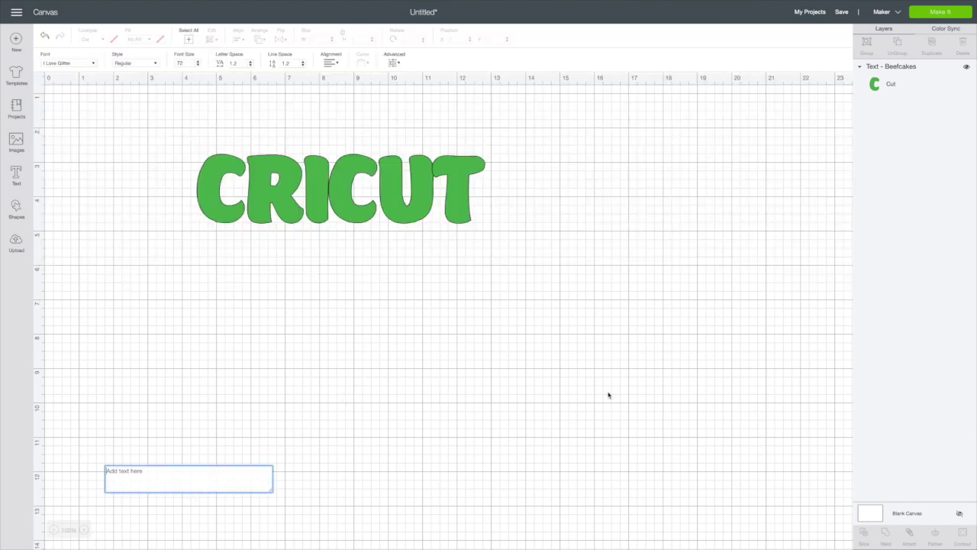
text(a)
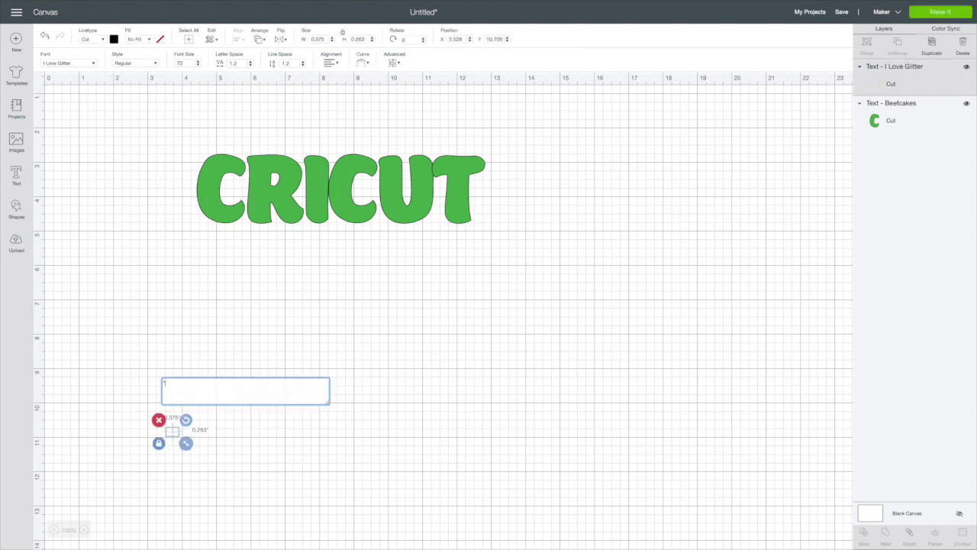
text(b)
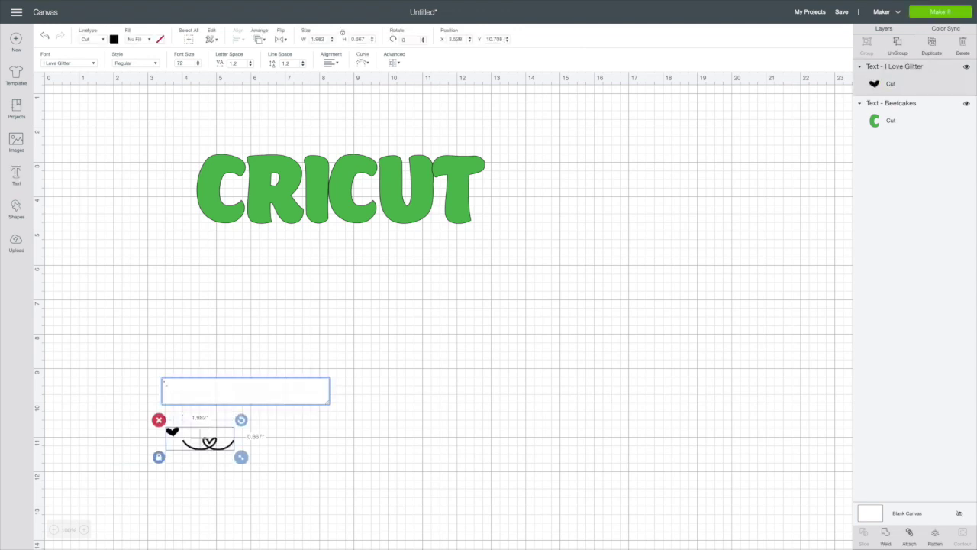
text(Ca)
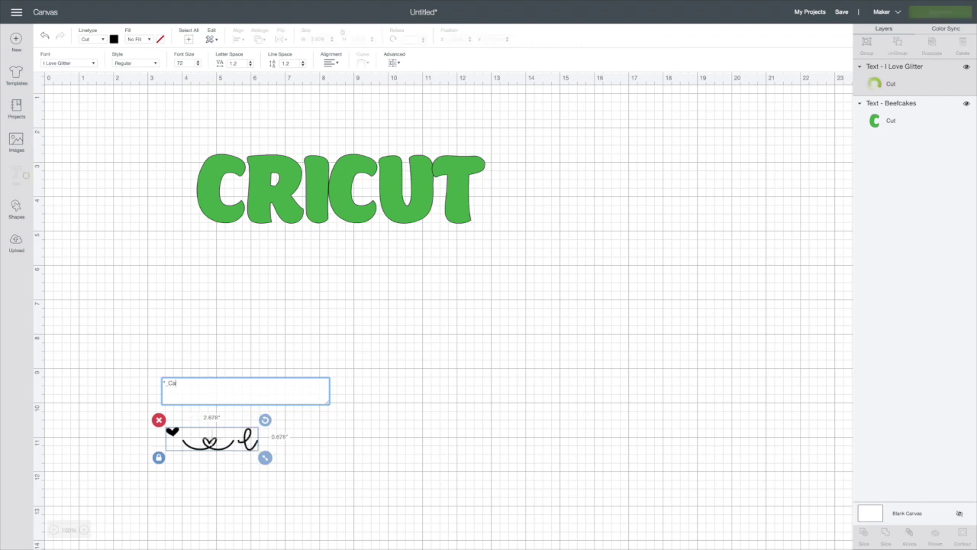
text(roleb)
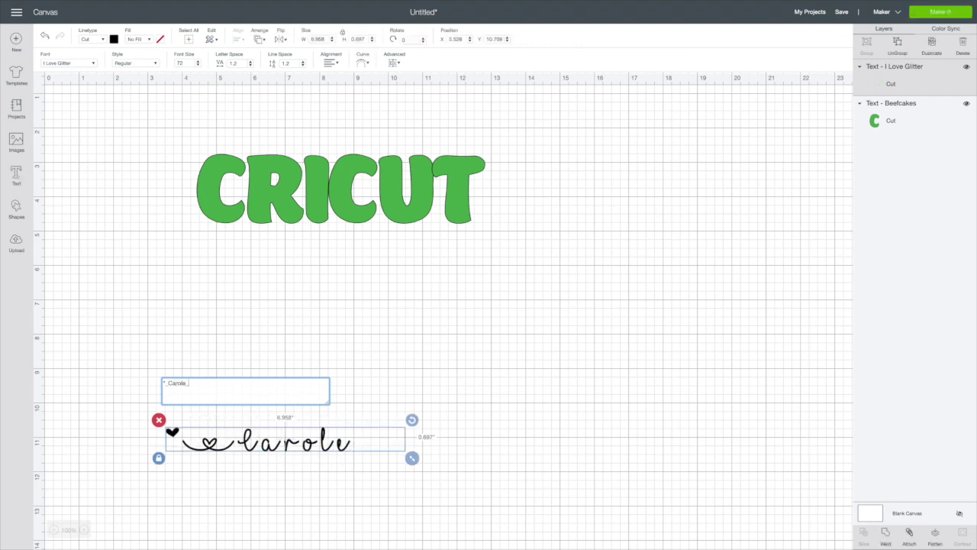
text(*)
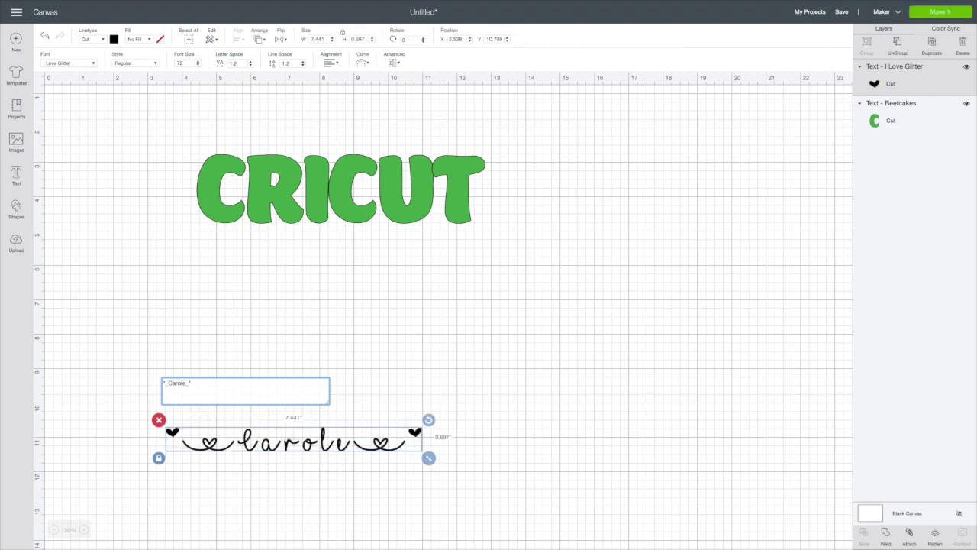
Move the Carole script below CRICUT and tighten its letter spacing to -0.3
drag(348, 447, 355, 309)
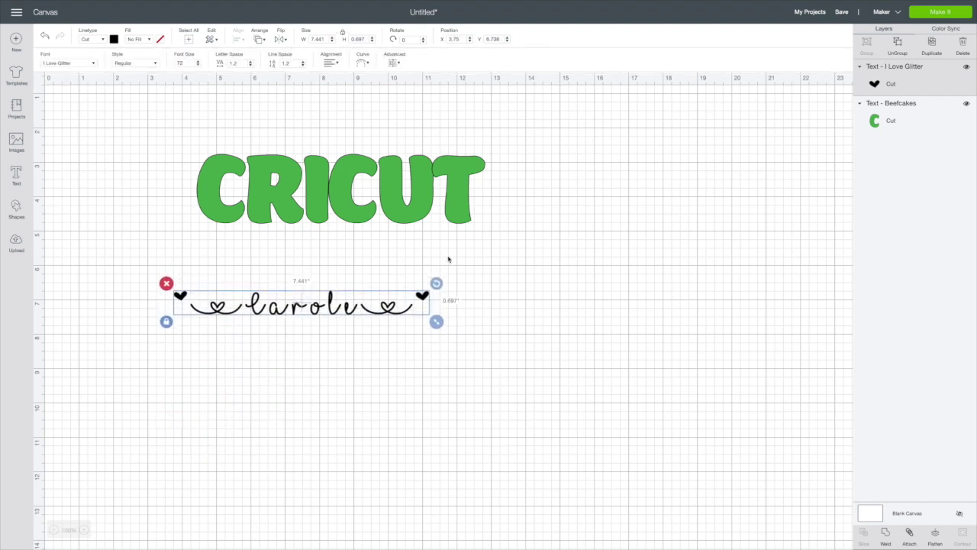
click(251, 65)
click(251, 65)
click(251, 65)
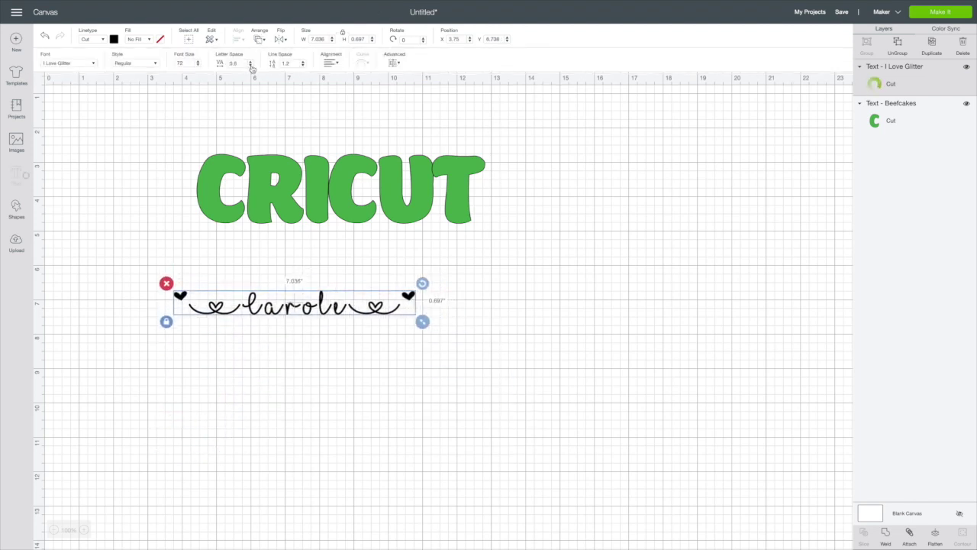
click(251, 65)
click(251, 65)
click(251, 65)
click(251, 66)
click(251, 66)
click(251, 66)
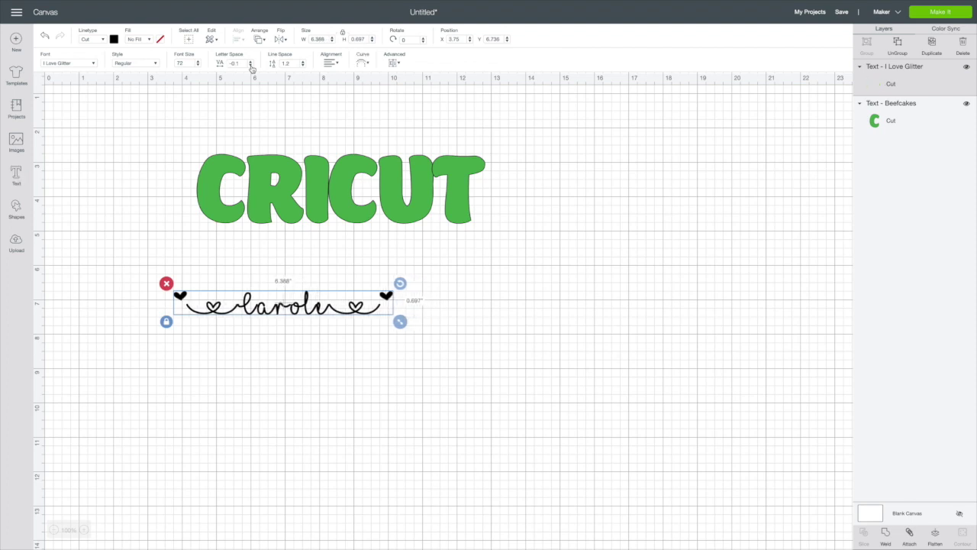
click(251, 66)
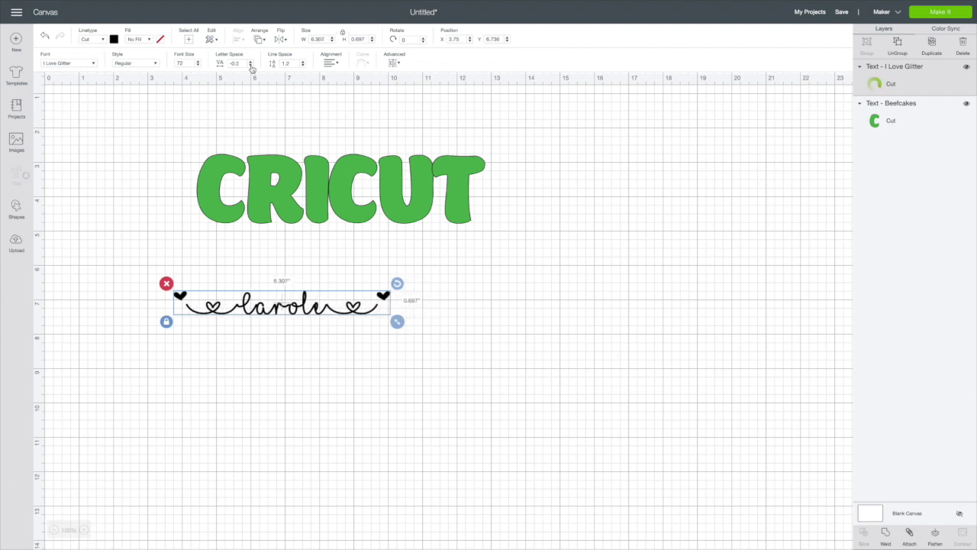
click(251, 66)
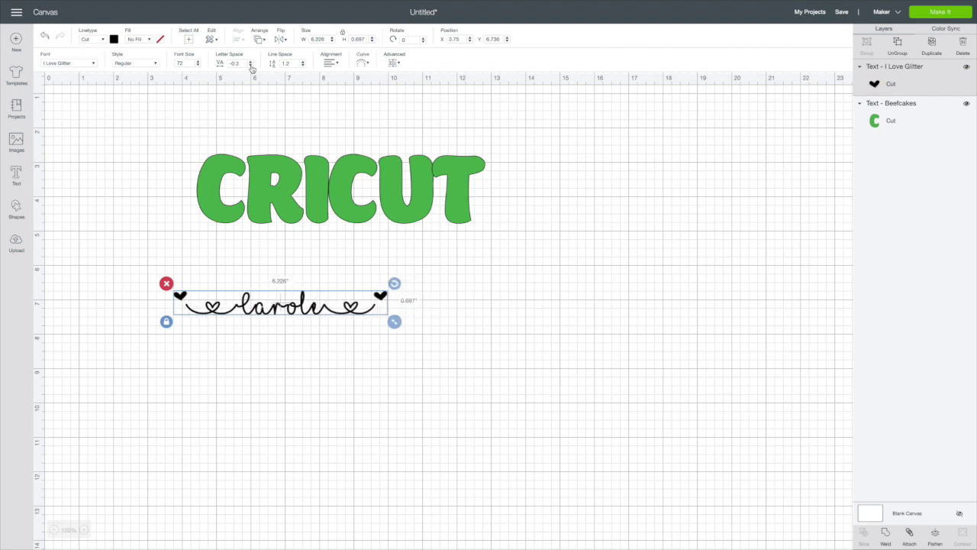
Flatten the Carole script into one layer and place it over the CRICUT letters
right_click(260, 315)
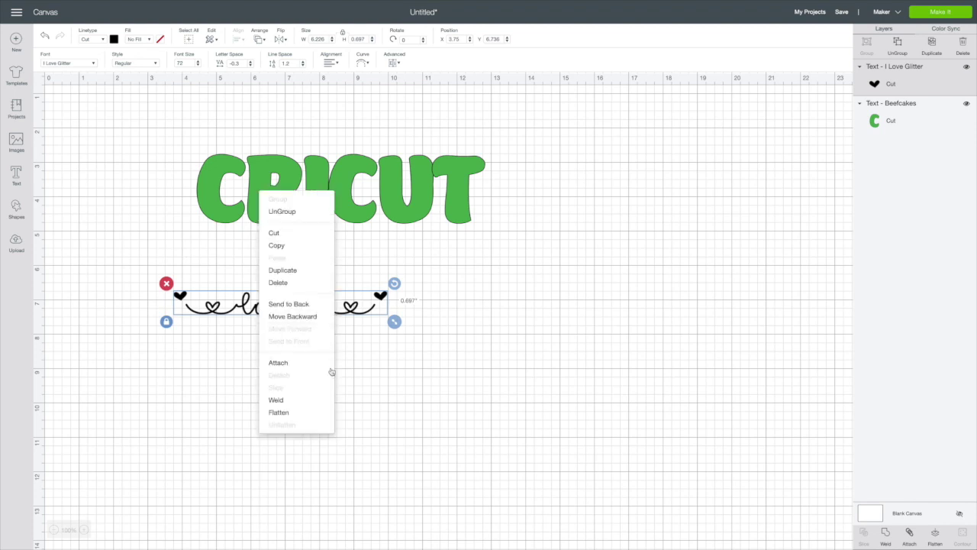
click(279, 412)
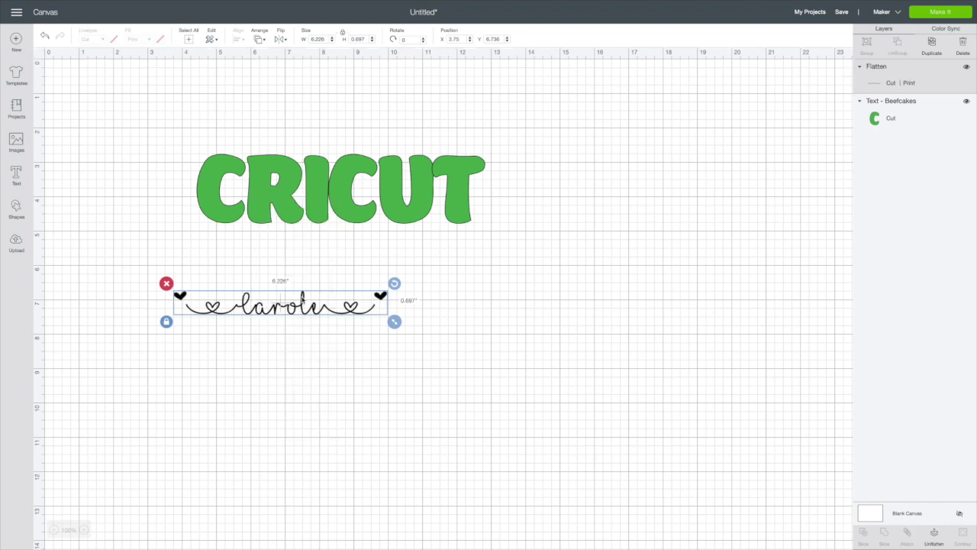
drag(302, 300, 331, 183)
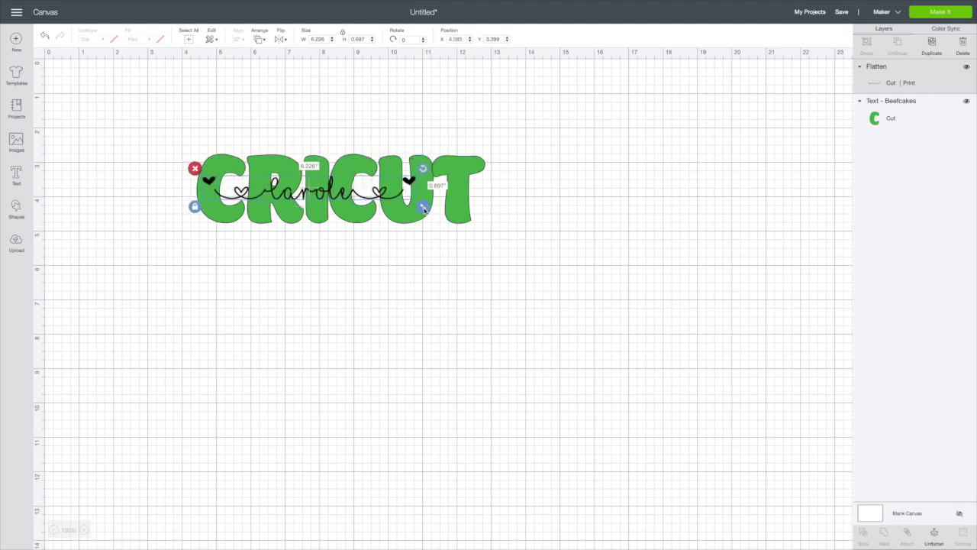
Widen the Carole script to 7.67 inches, move it below CRICUT, and go to the Prepare screen
drag(423, 206, 474, 215)
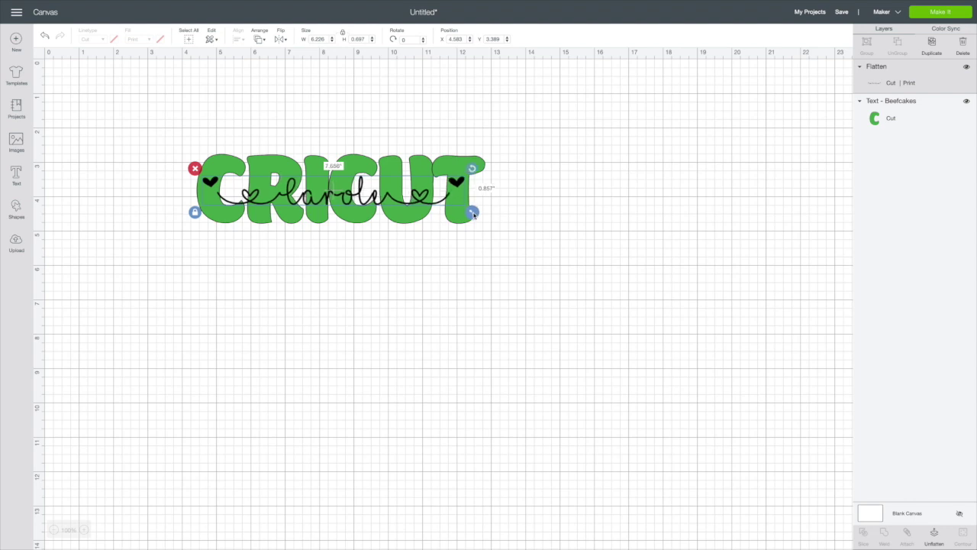
drag(473, 214, 475, 216)
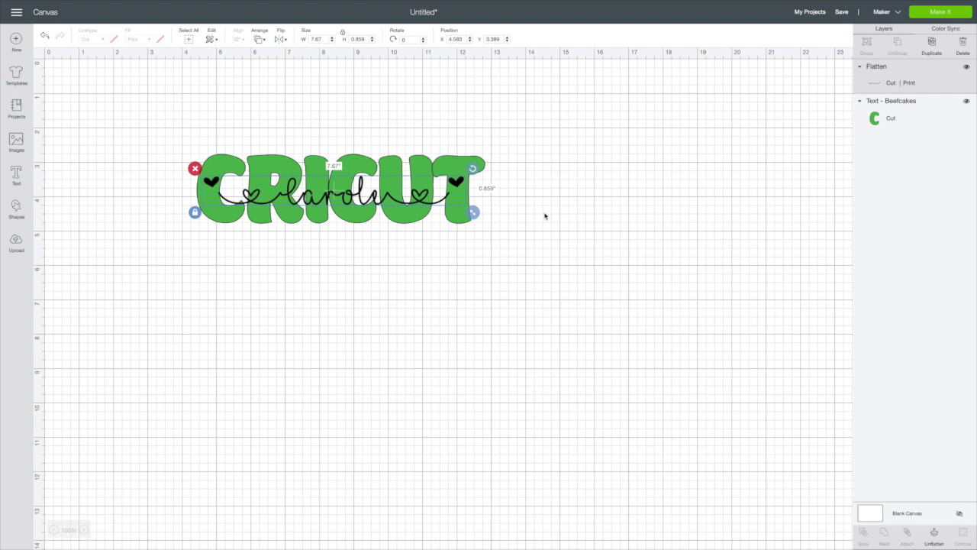
drag(377, 197, 385, 305)
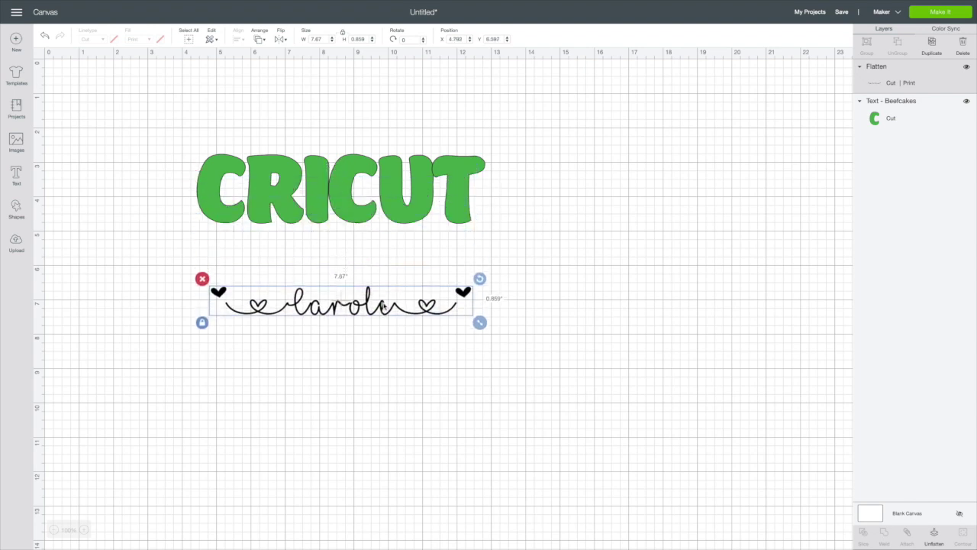
click(934, 13)
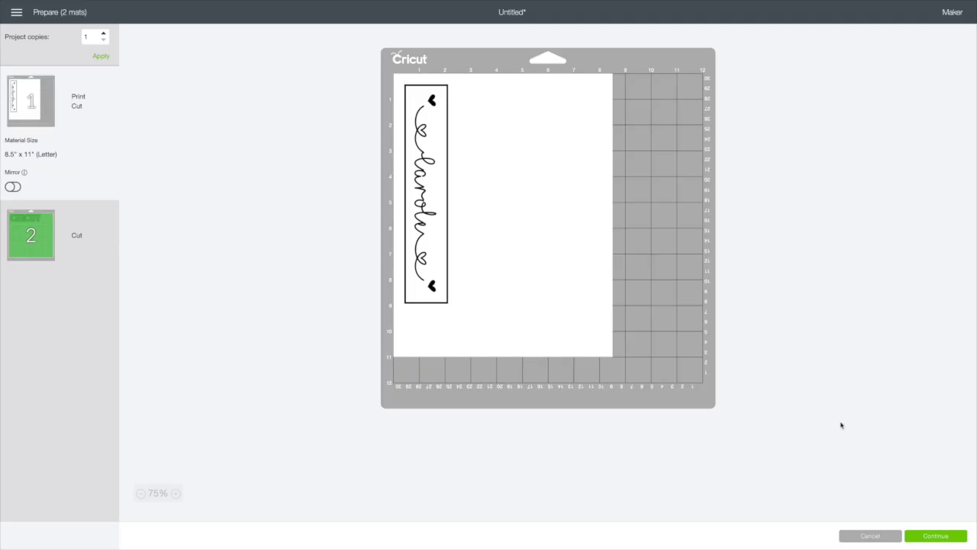
Print the Carole mat through the system print dialog and open the output as a PDF in Preview
click(932, 538)
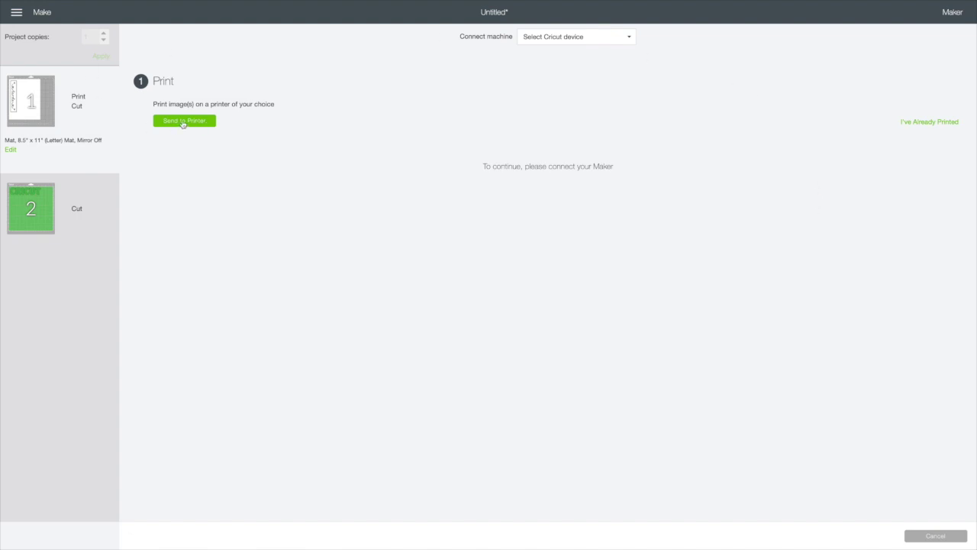
click(184, 122)
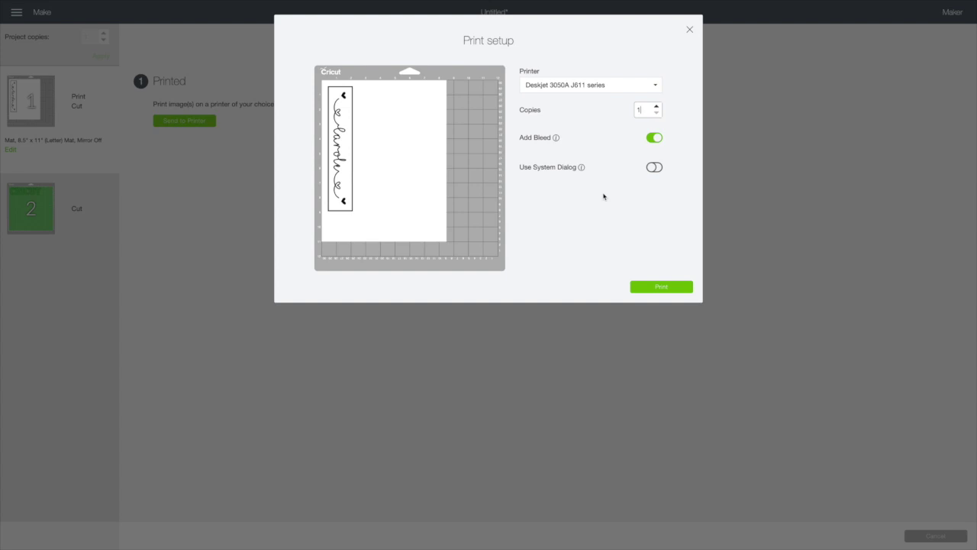
click(658, 167)
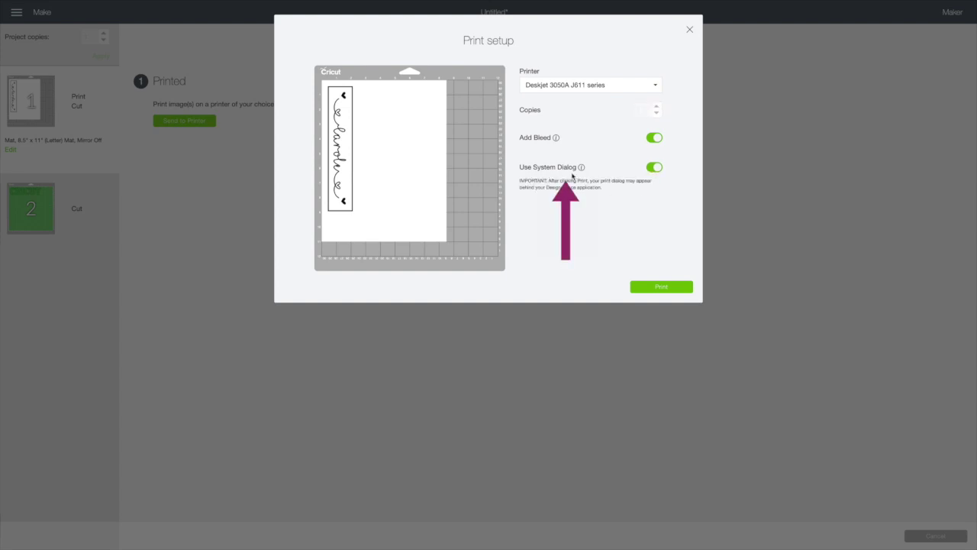
click(655, 288)
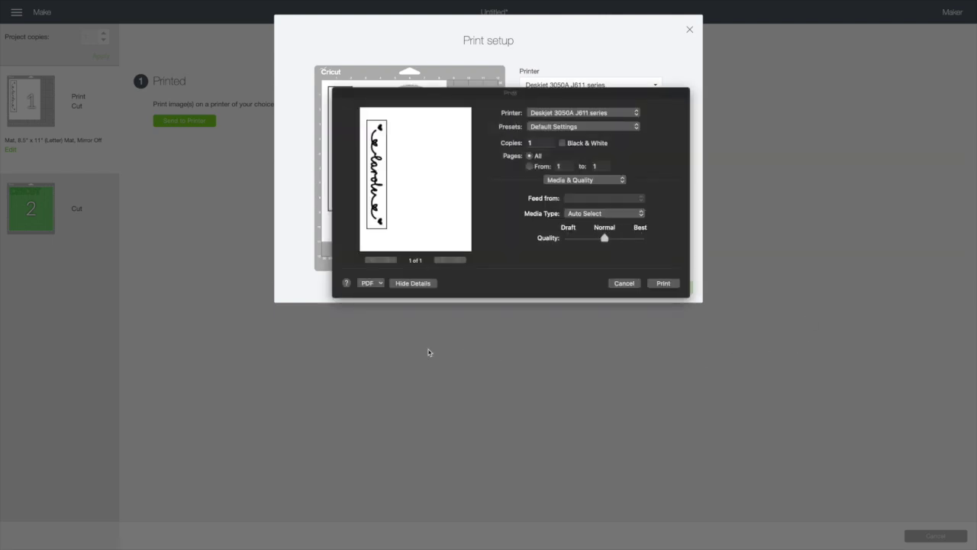
click(371, 284)
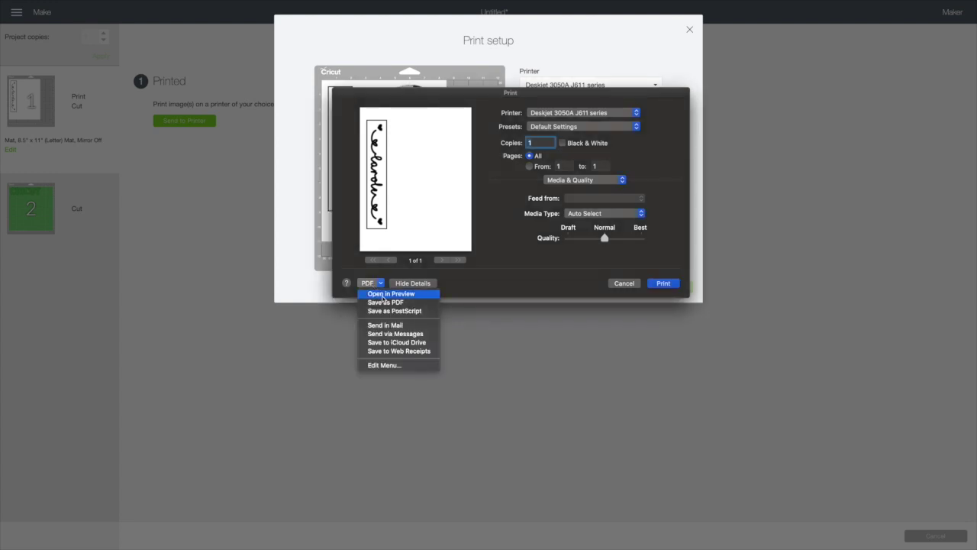
click(383, 297)
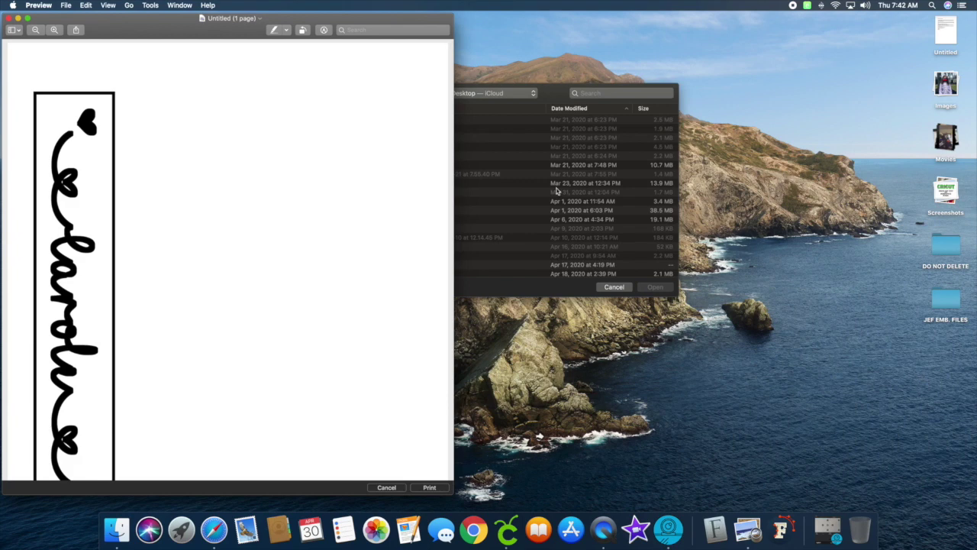
Make the Preview window full screen and start the File > Save… sheet
click(27, 17)
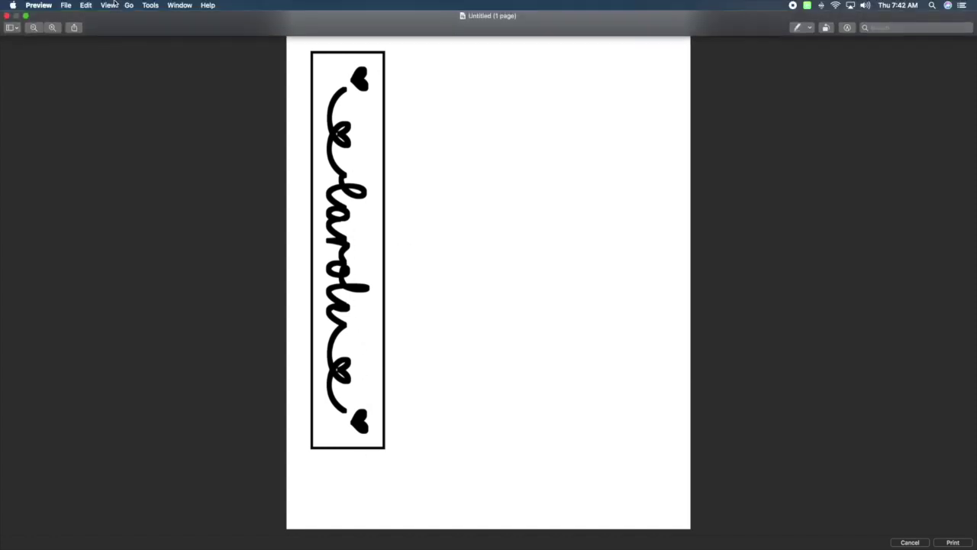
click(68, 5)
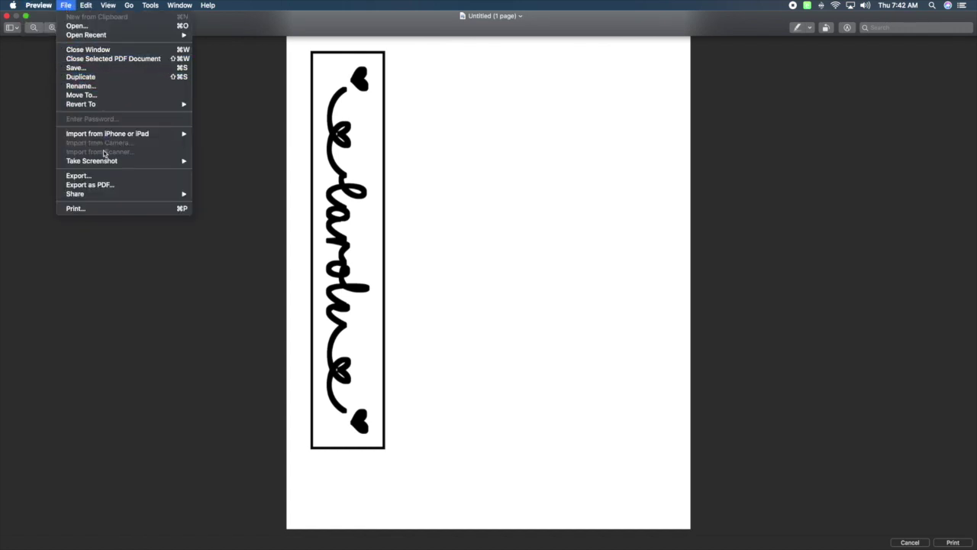
click(109, 71)
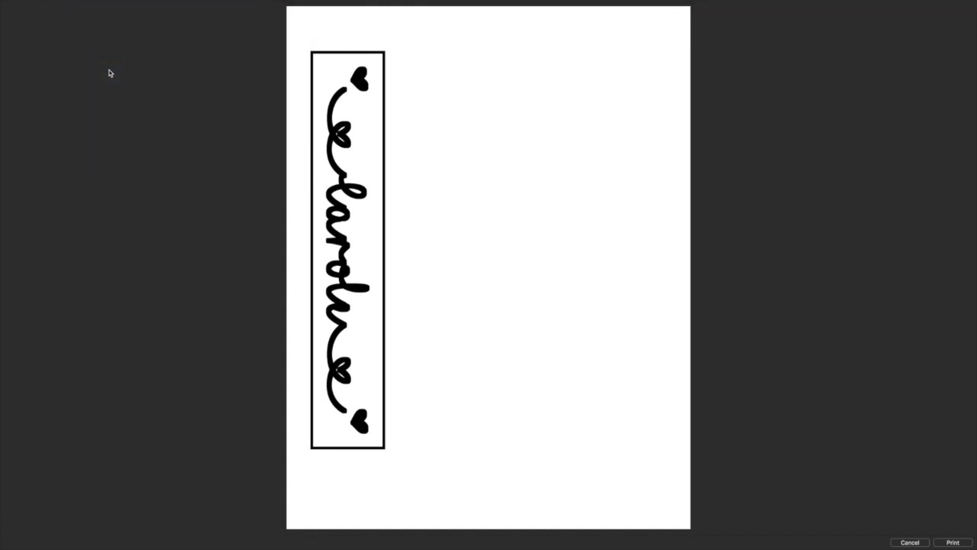
Save the page to the Desktop as PNG 'test' and return to Cricut Design Space
text(test)
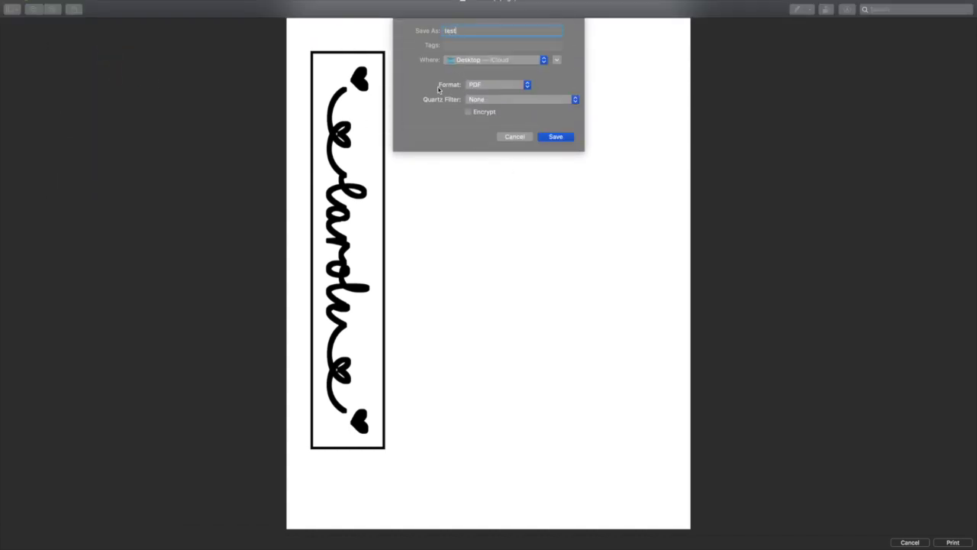
click(524, 86)
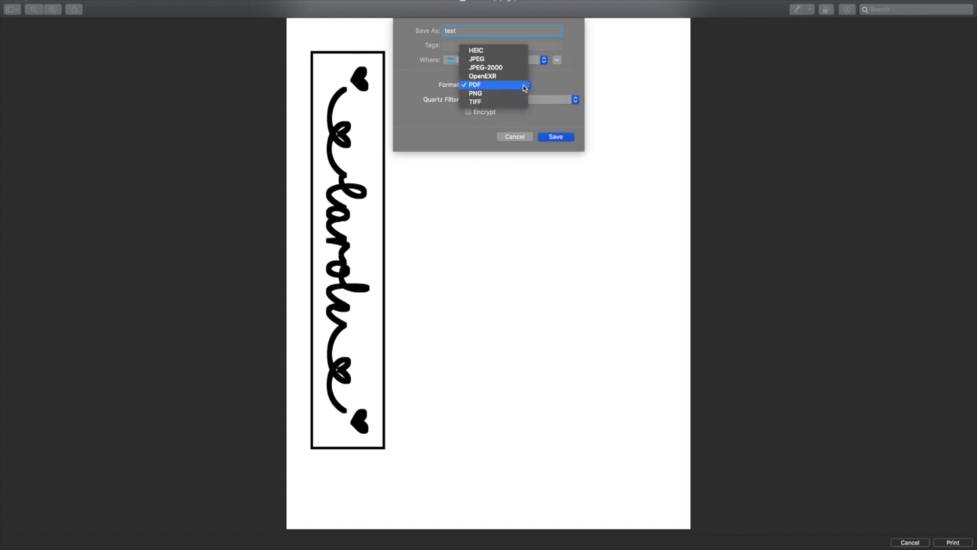
click(476, 94)
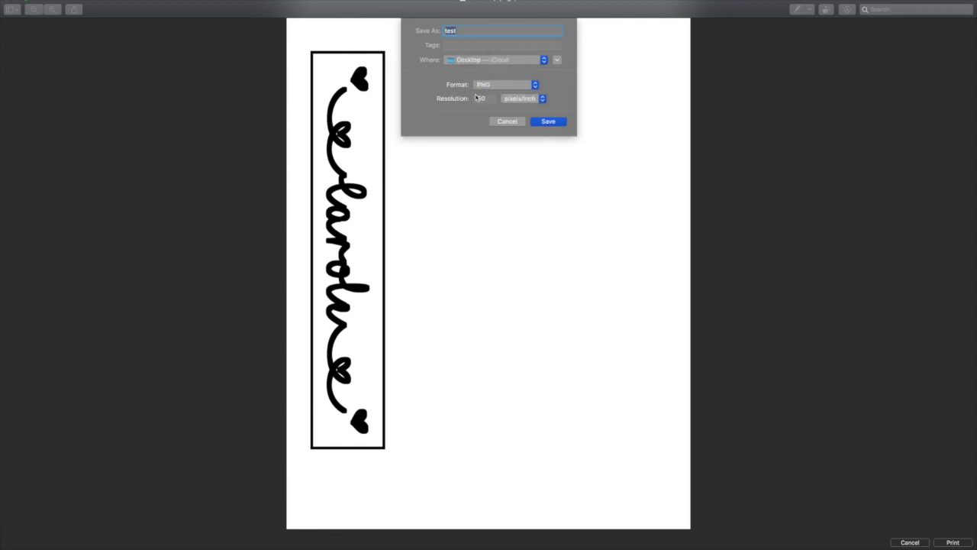
click(548, 121)
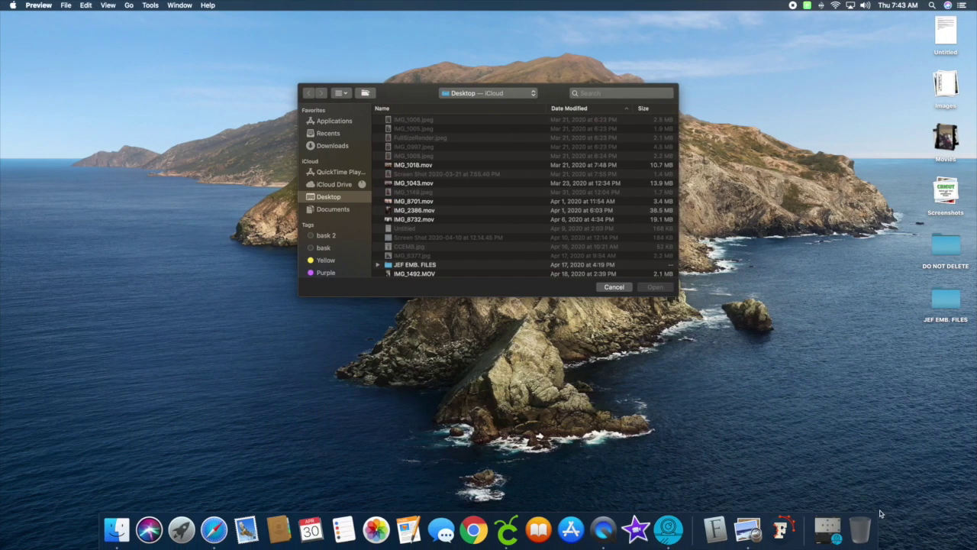
click(505, 538)
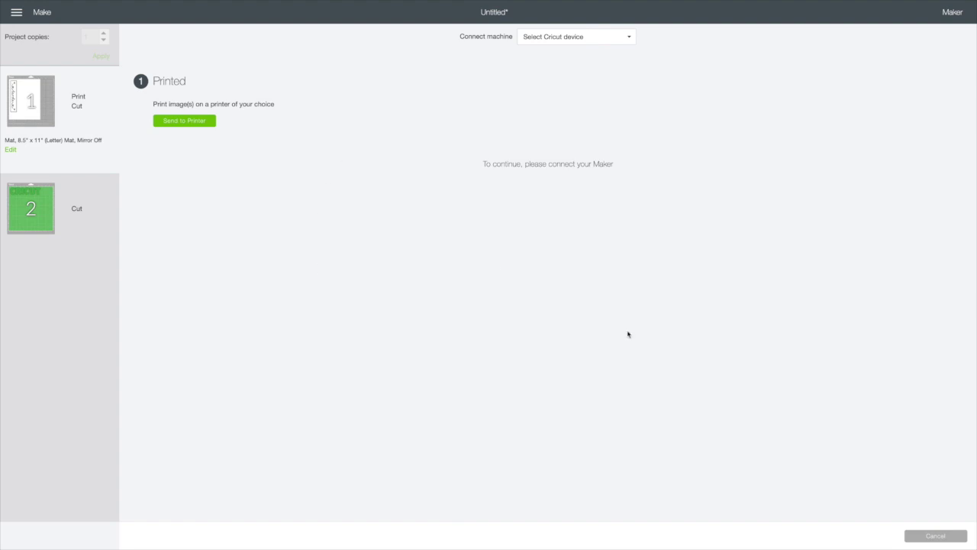
Cancel and confirm stopping the cut, then leave the Prepare screen for the canvas
click(911, 538)
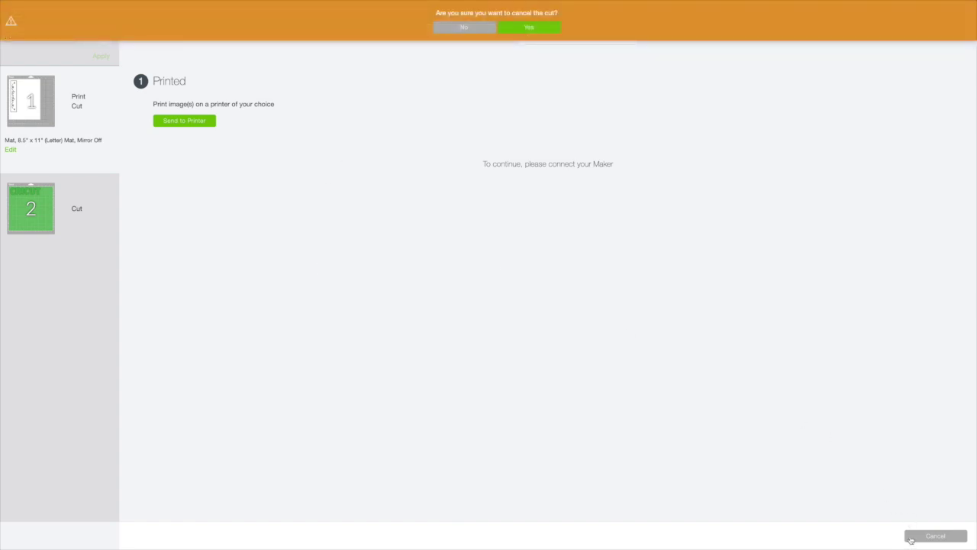
click(509, 27)
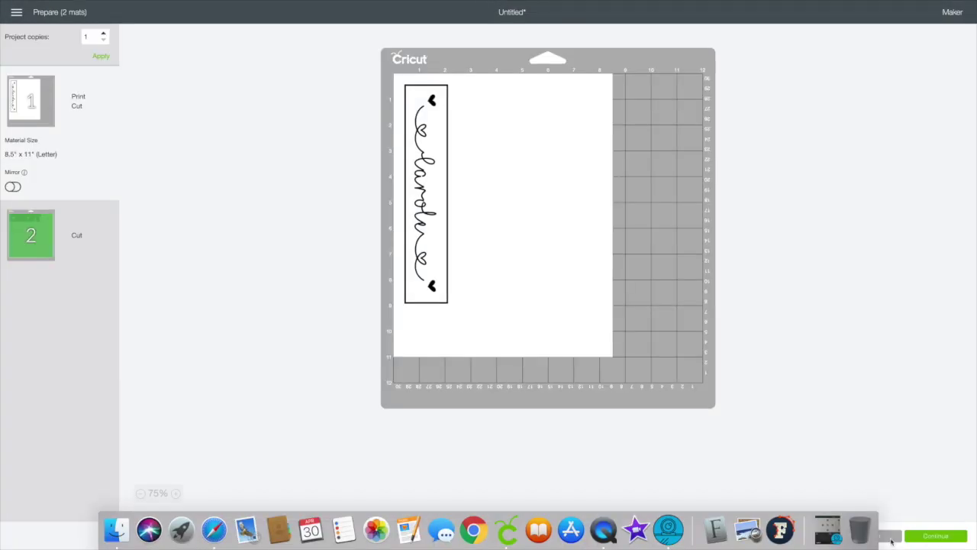
click(892, 539)
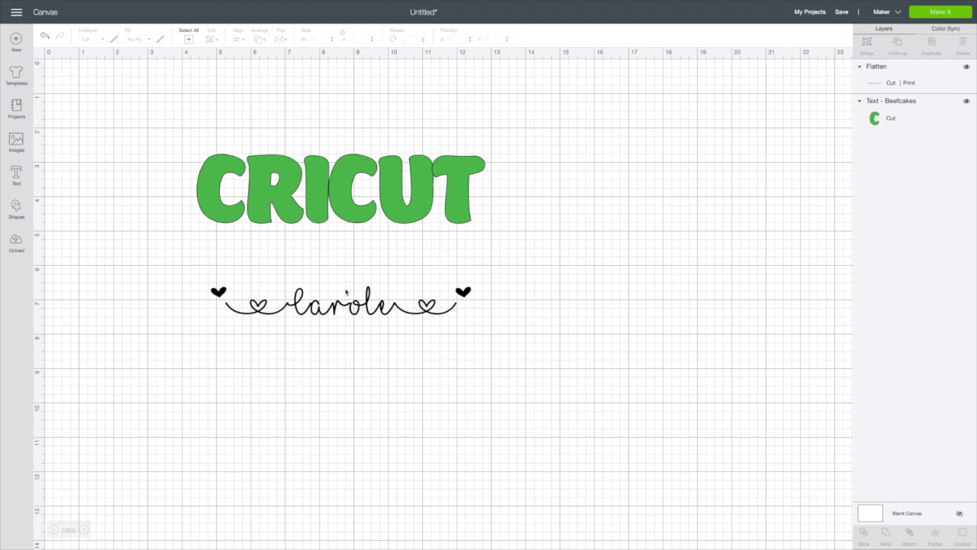
Upload the 'test' PNG as a Complex image and continue to the erase screen
click(17, 241)
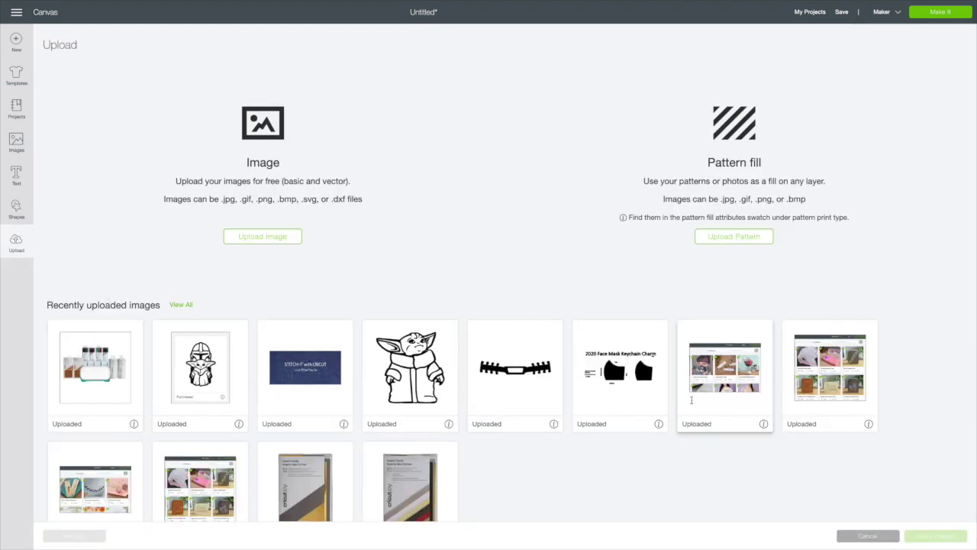
click(271, 237)
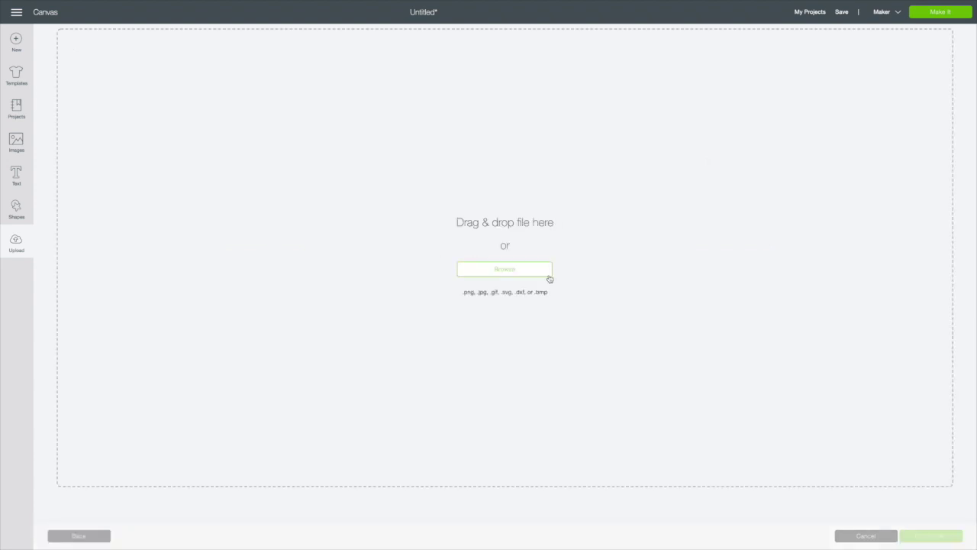
click(491, 271)
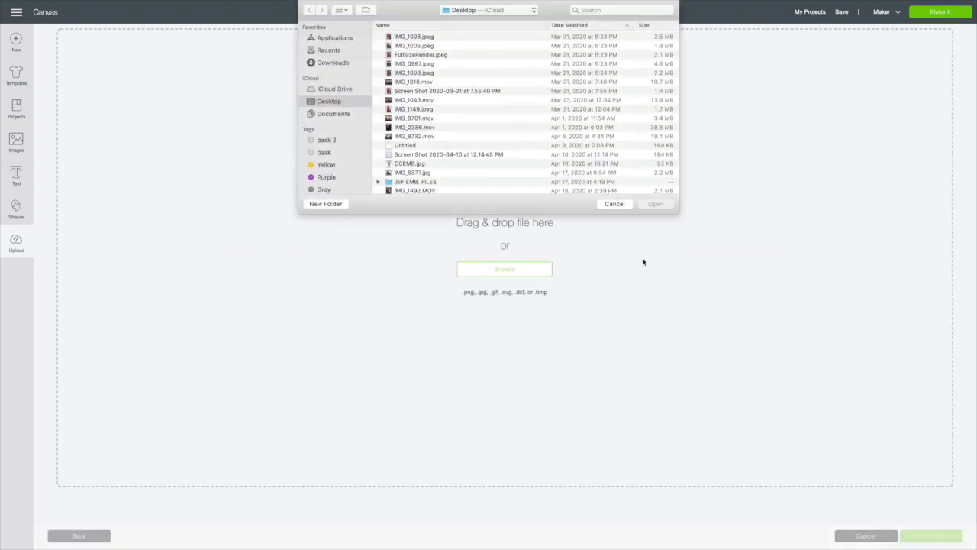
scroll(447, 143, down, 5)
click(411, 191)
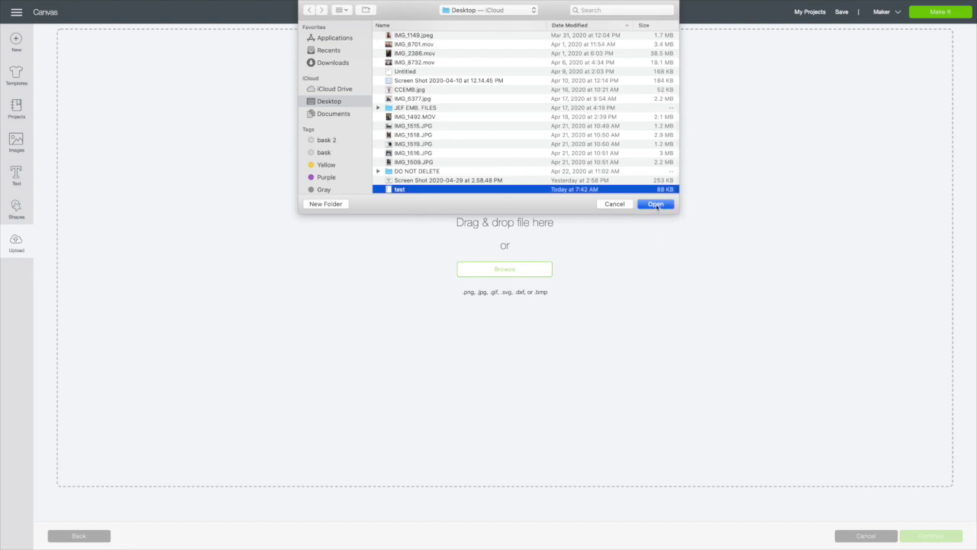
click(656, 205)
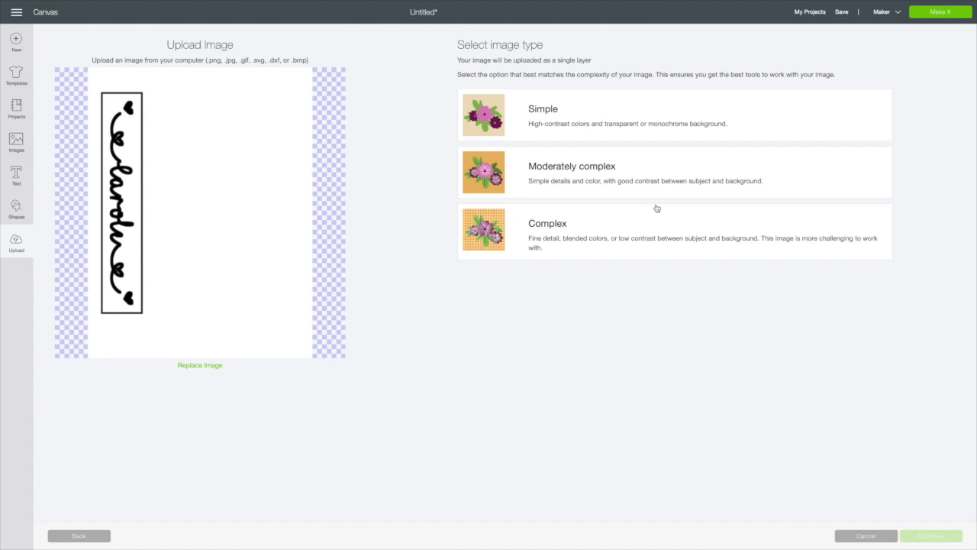
click(561, 239)
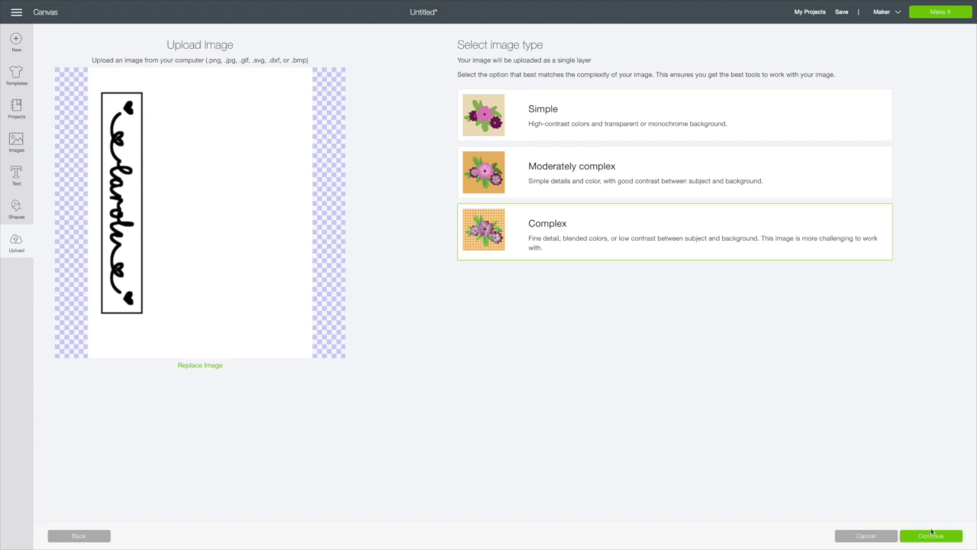
click(931, 535)
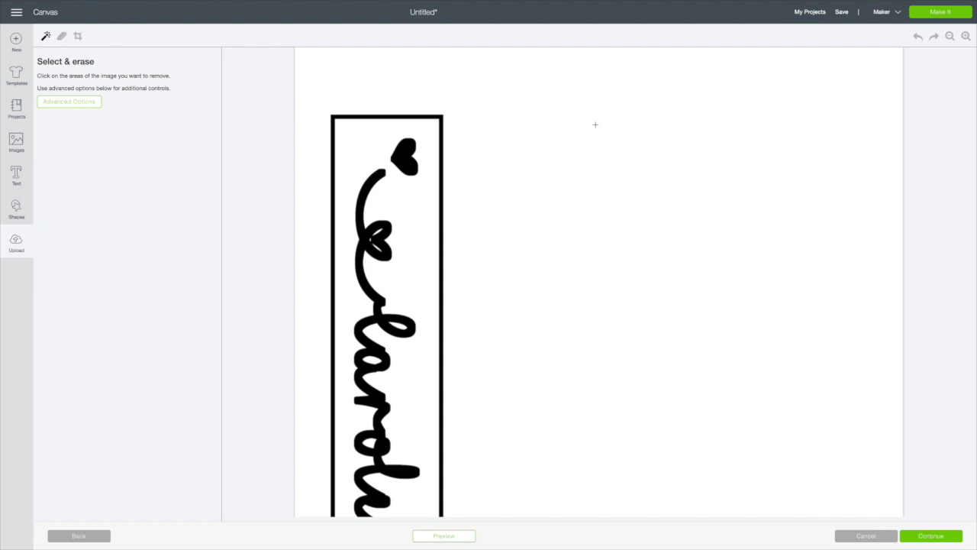
Erase the white areas outside and inside the frame, leaving only the framed heart-swash script
click(467, 113)
click(357, 146)
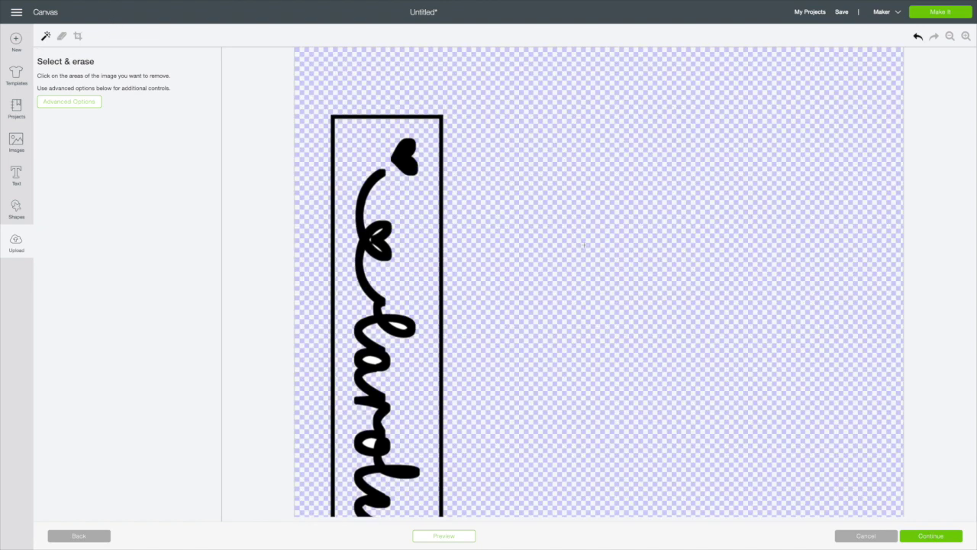
scroll(568, 306, down, 4)
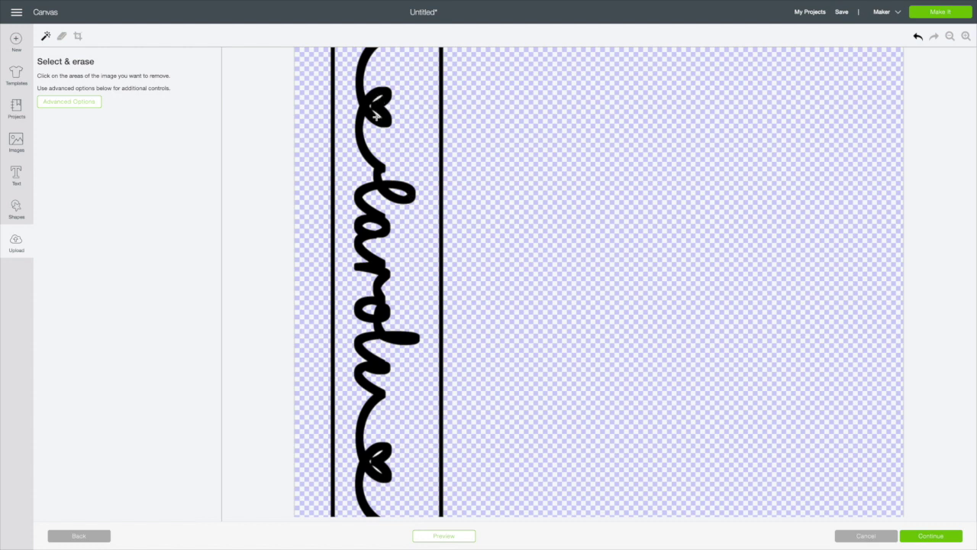
scroll(488, 269, down, 3)
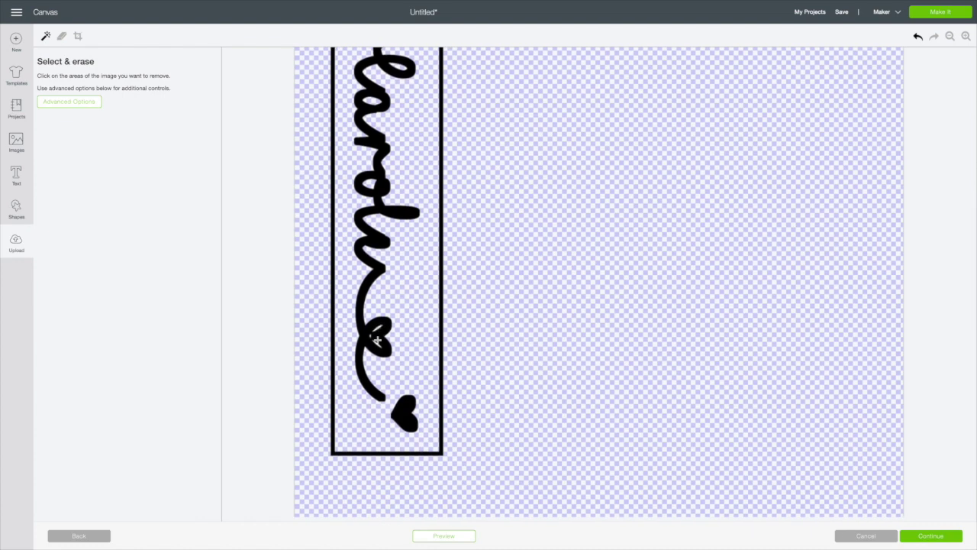
scroll(477, 348, up, 4)
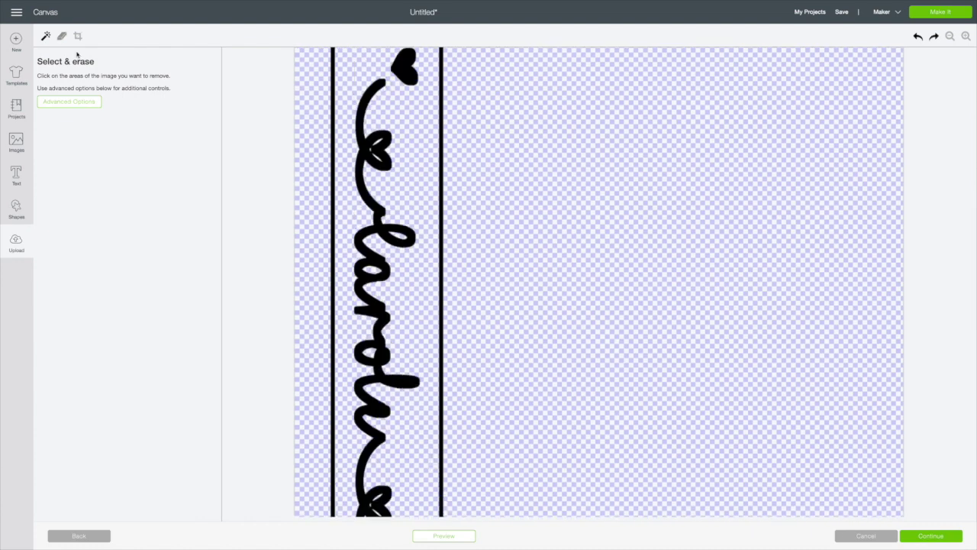
With the Erase tool, remove the right and bottom frame lines around the script
click(62, 36)
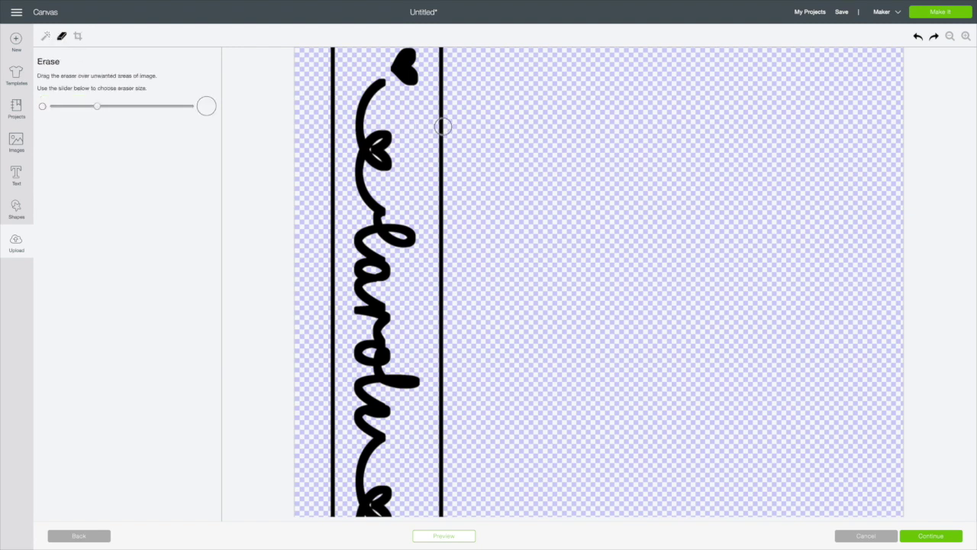
drag(442, 91, 440, 297)
scroll(510, 148, down, 1)
scroll(510, 149, down, 1)
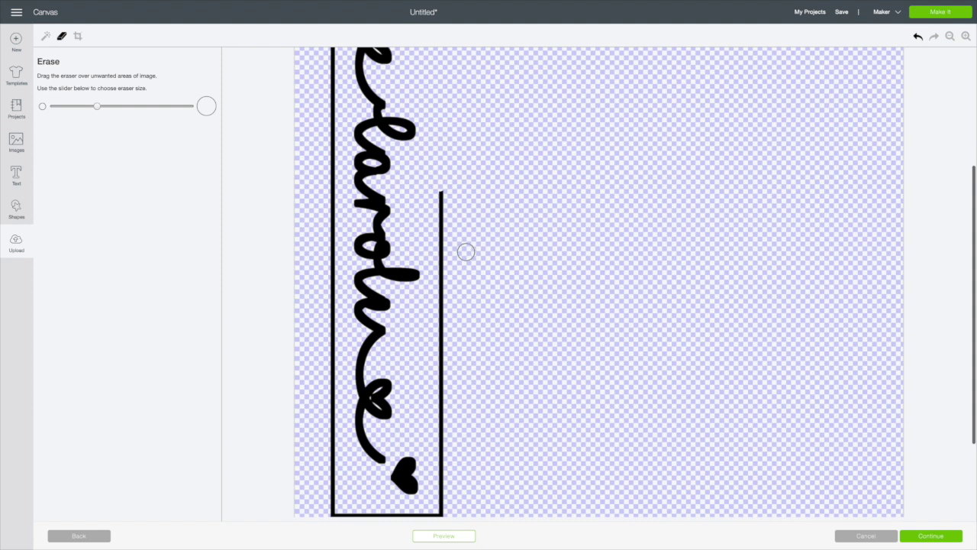
drag(441, 185, 436, 337)
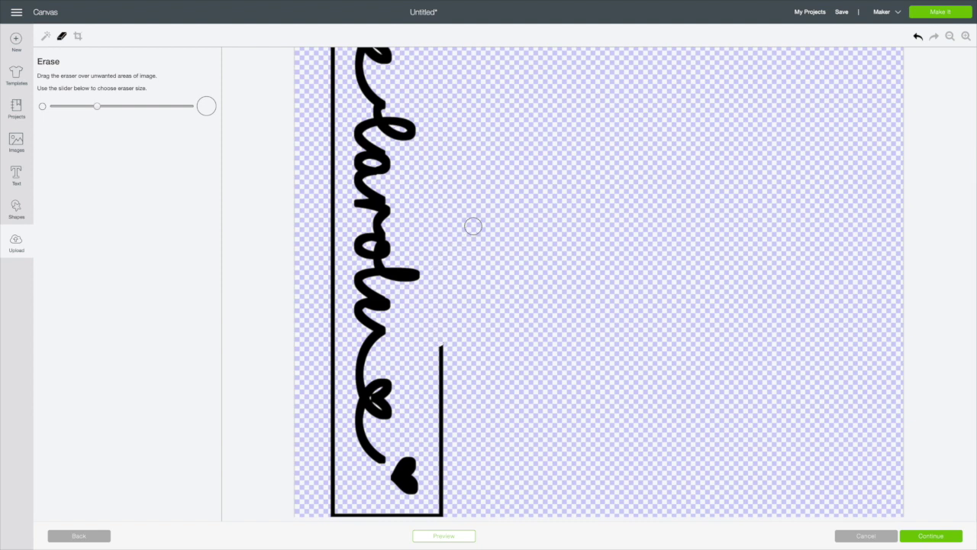
scroll(485, 195, down, 2)
mouse_move(442, 223)
mouse_down()
mouse_move(441, 392)
mouse_move(327, 390)
mouse_move(340, 230)
mouse_move(331, 274)
mouse_up()
Erase the left and top frame lines so only the lettering and hearts remain
scroll(539, 192, up, 2)
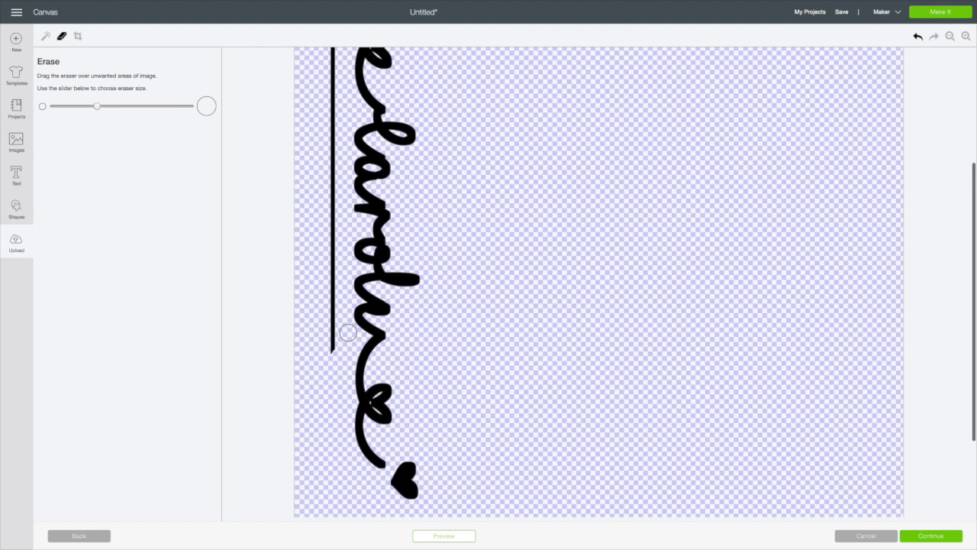
drag(331, 356, 331, 119)
scroll(333, 191, up, 2)
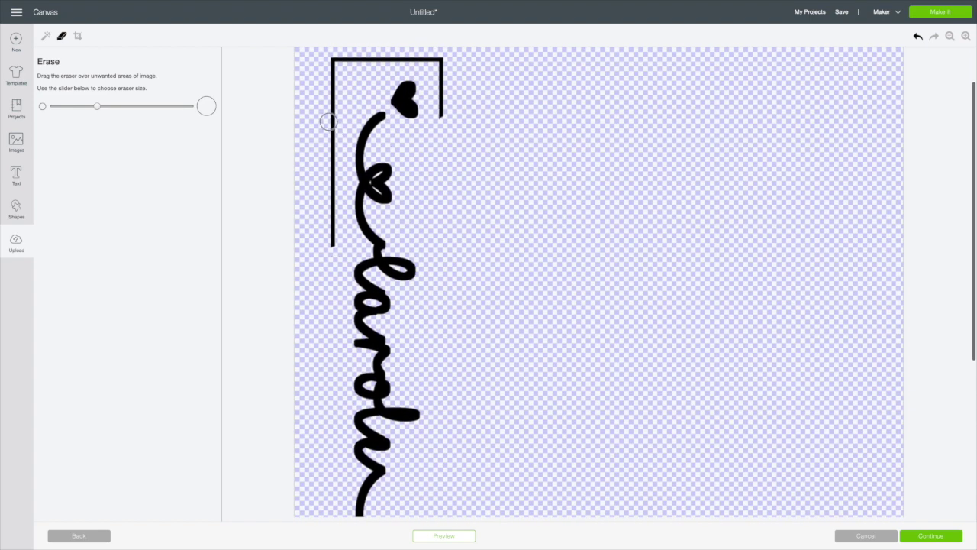
drag(333, 123, 332, 236)
mouse_move(331, 119)
mouse_down()
mouse_move(331, 58)
mouse_move(442, 58)
mouse_move(442, 130)
mouse_up()
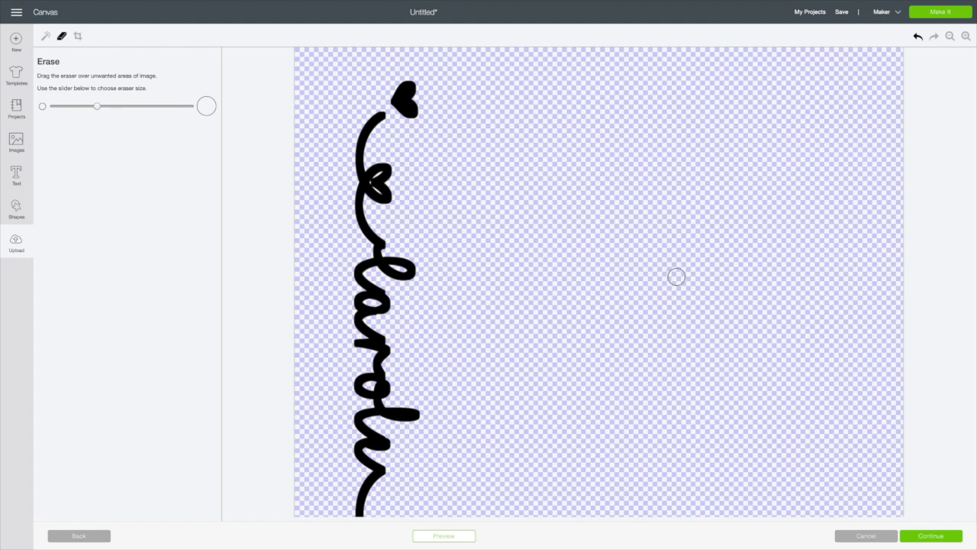
scroll(676, 277, down, 5)
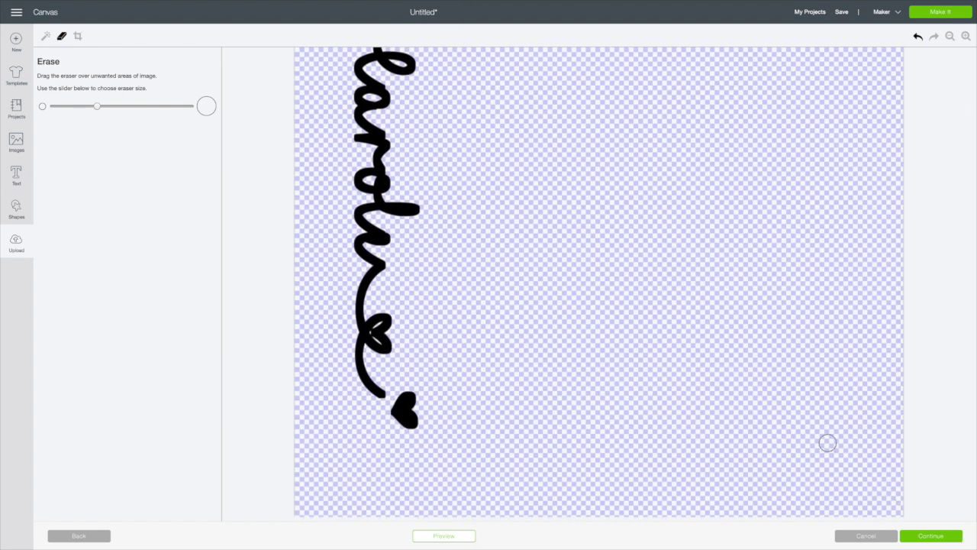
Save the cleaned script as a Cut image and insert it onto the canvas beside CRICUT
click(931, 535)
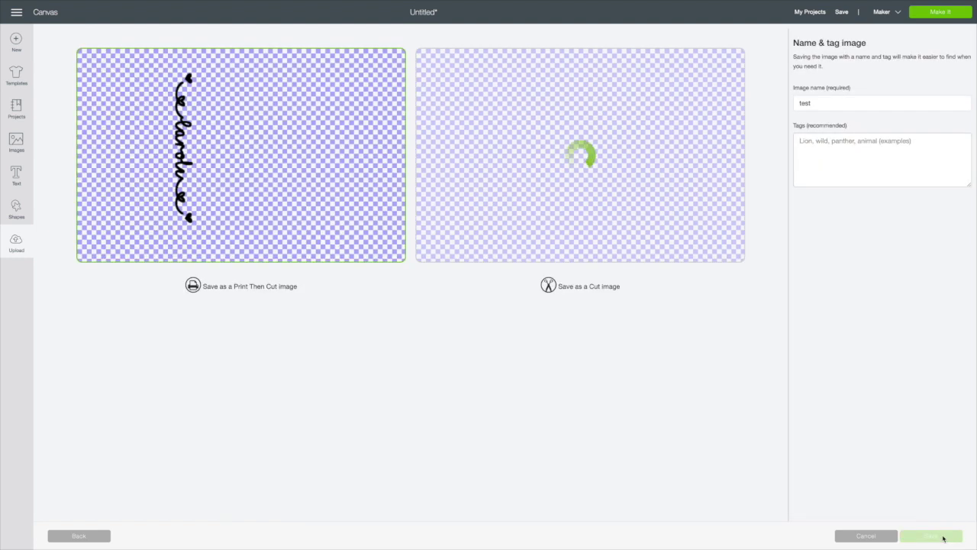
click(652, 167)
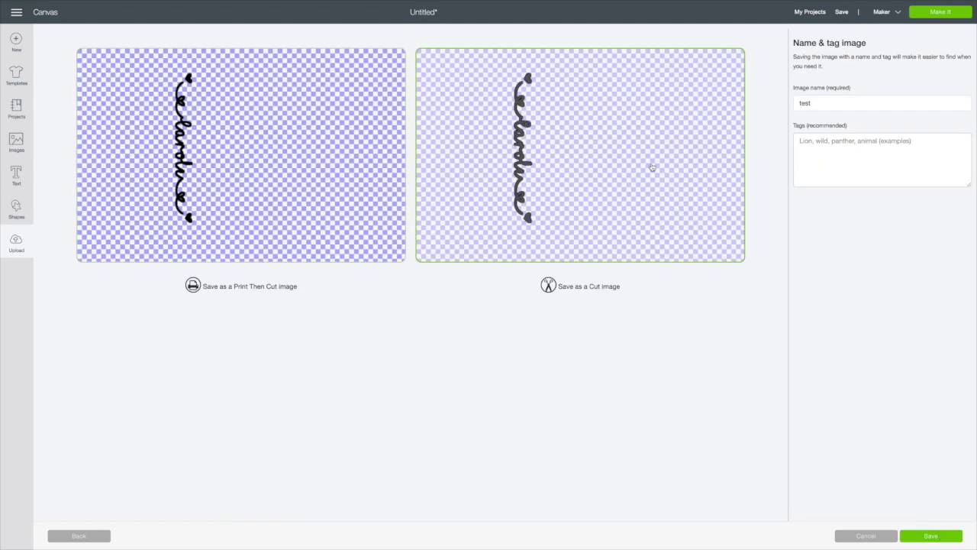
click(931, 537)
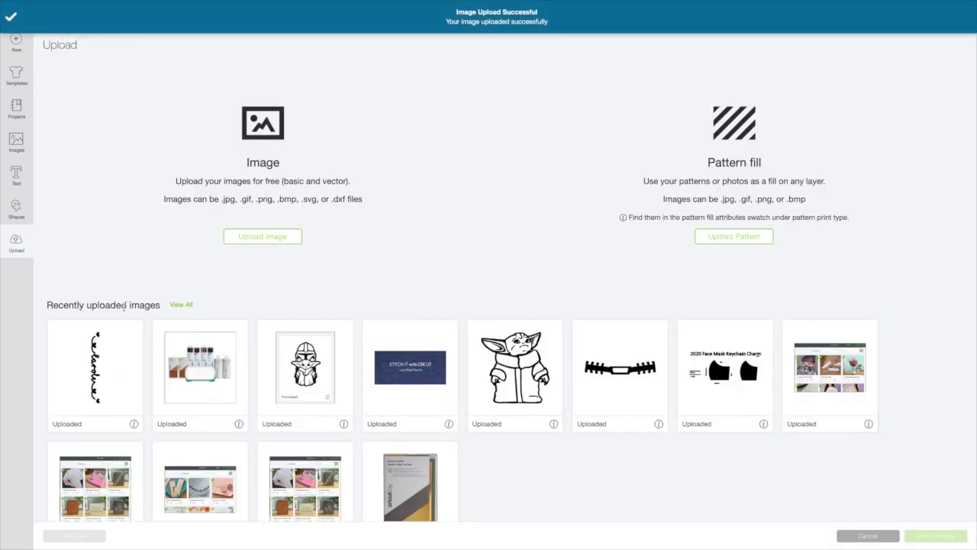
click(95, 408)
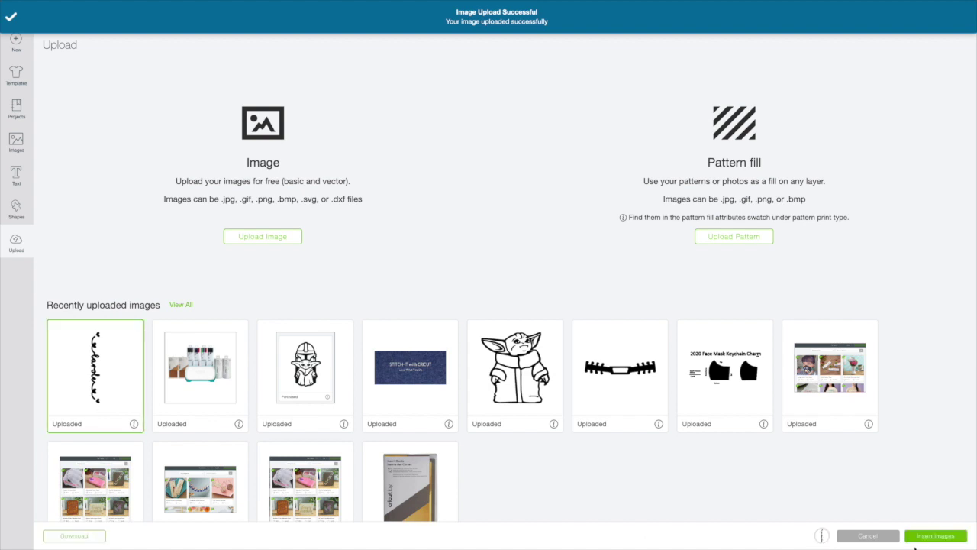
click(924, 536)
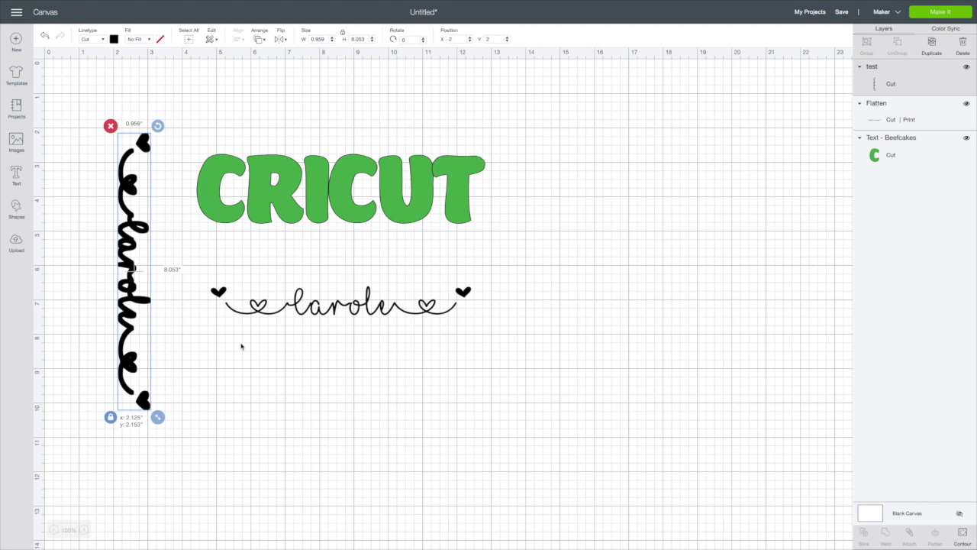
Rotate the script image to about 270° so it lies level, and place it across CRICUT
drag(143, 297, 624, 292)
drag(636, 116, 533, 253)
click(651, 343)
click(647, 277)
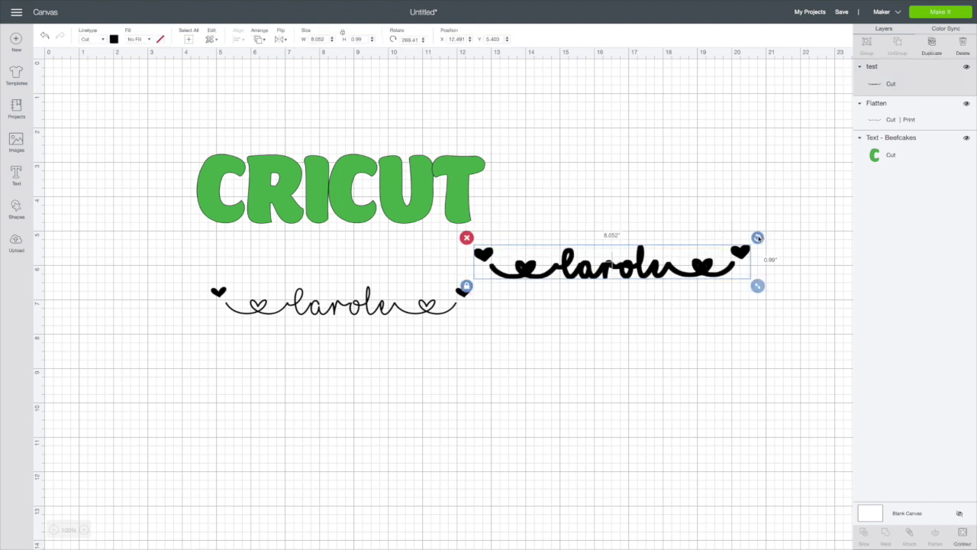
drag(757, 238, 758, 237)
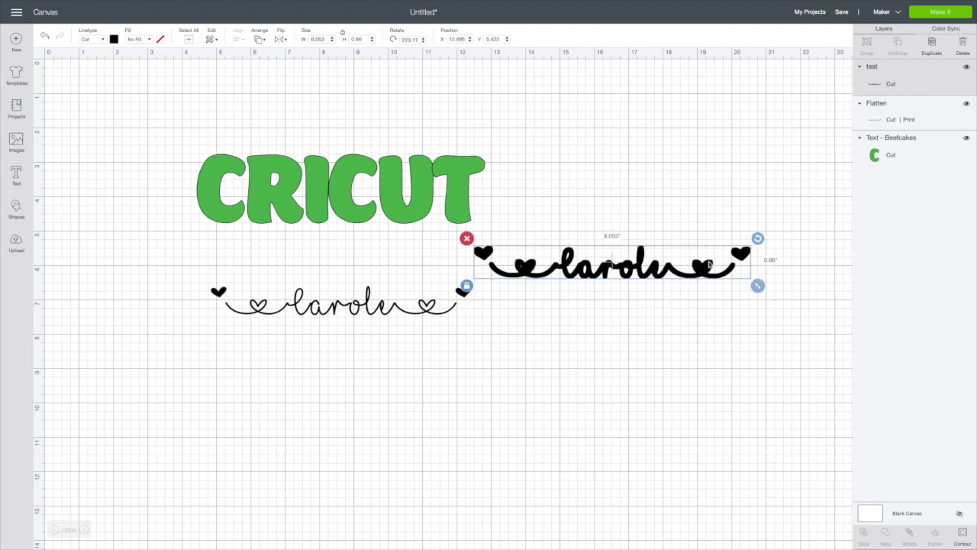
drag(703, 267, 476, 213)
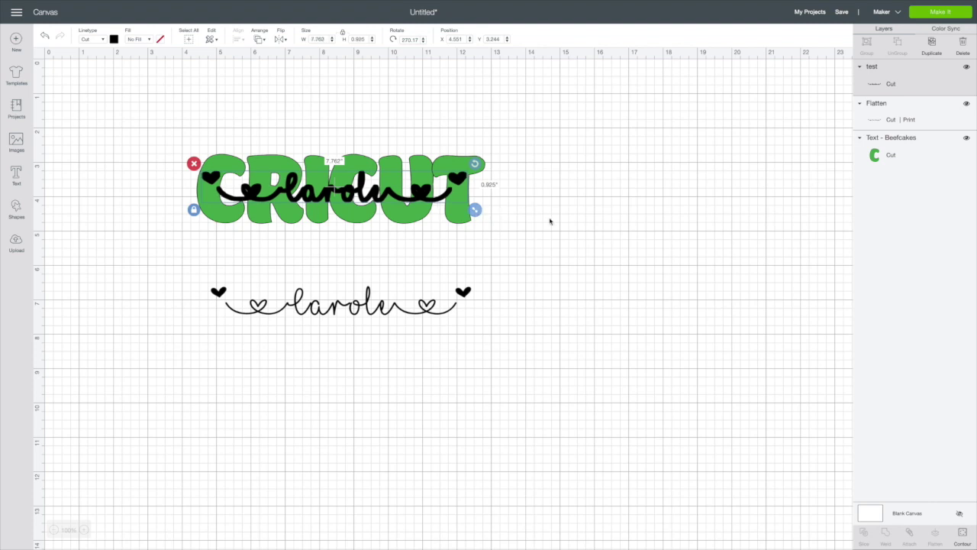
click(568, 208)
Select CRICUT and the script image together and Slice them
drag(179, 133, 506, 249)
right_click(401, 214)
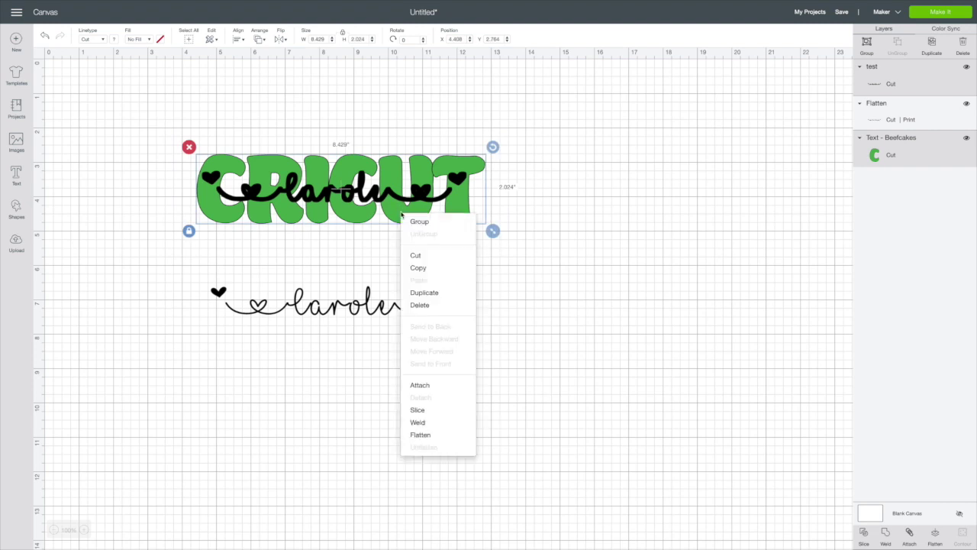
click(443, 410)
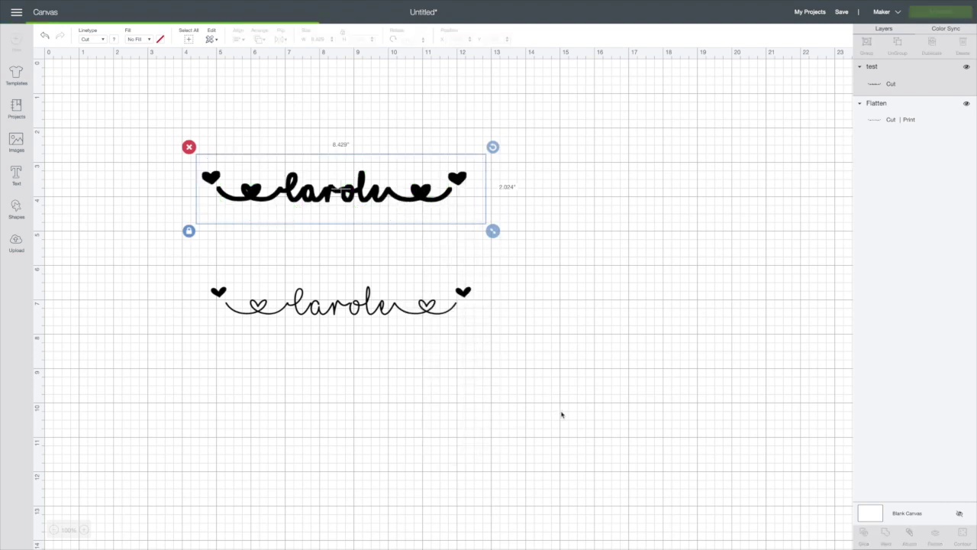
Delete the leftover script slice pieces and move the sliced CRICUT back above the thin script
drag(404, 219, 730, 337)
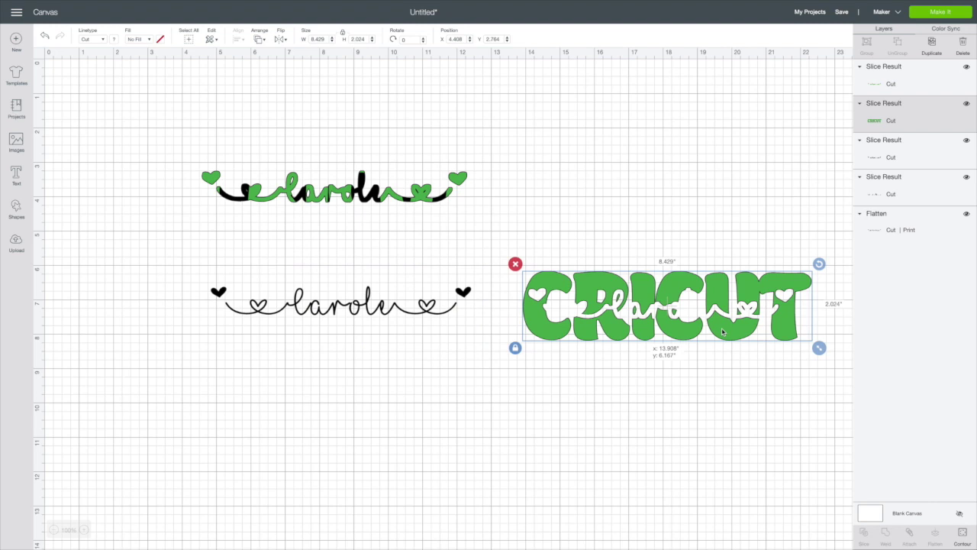
drag(160, 132, 500, 217)
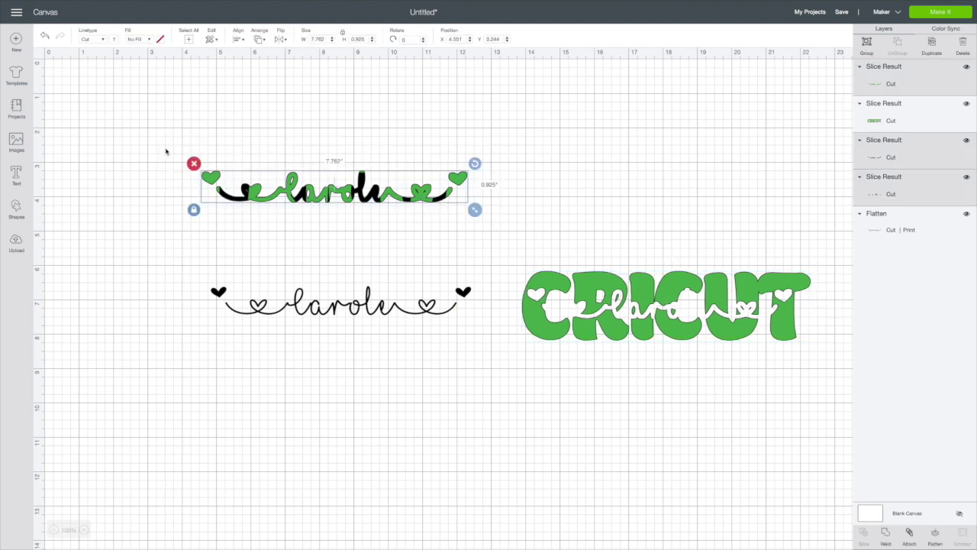
click(191, 161)
drag(688, 332, 358, 222)
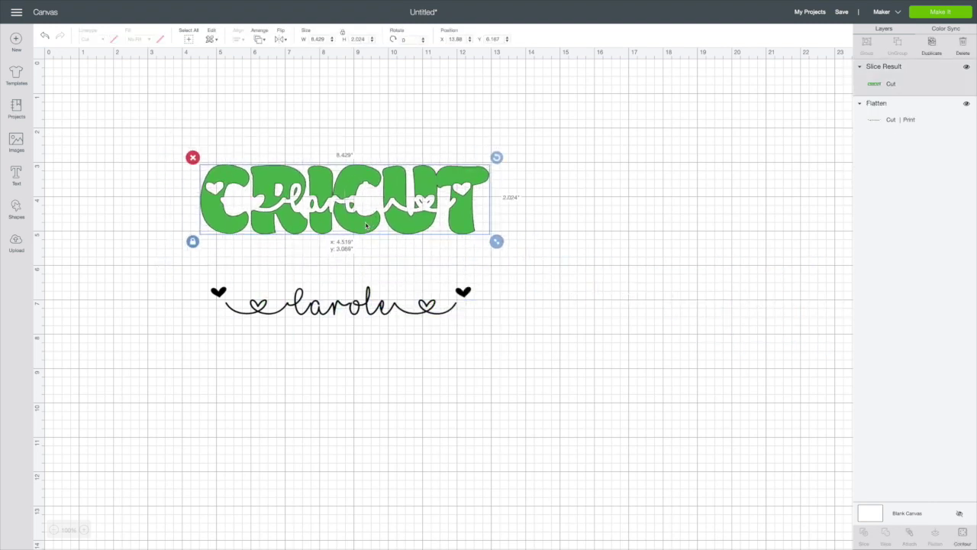
click(356, 313)
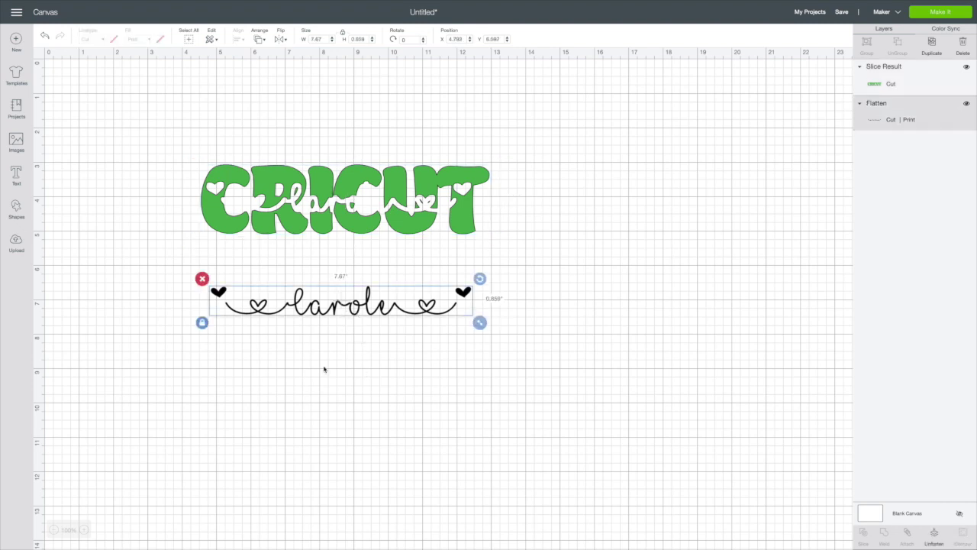
Unflatten the thin Carole script, set its Fill to No Fill, and move it onto CRICUT
right_click(430, 310)
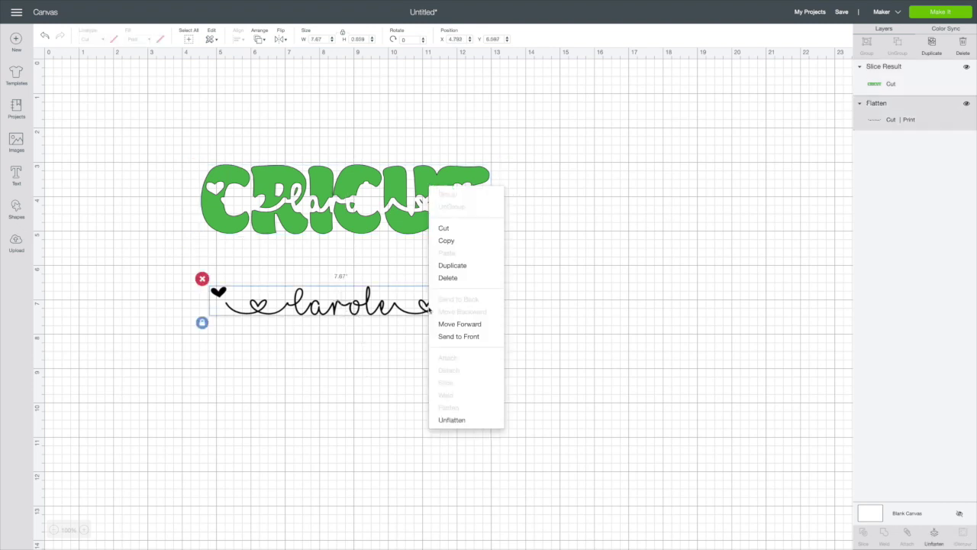
click(483, 421)
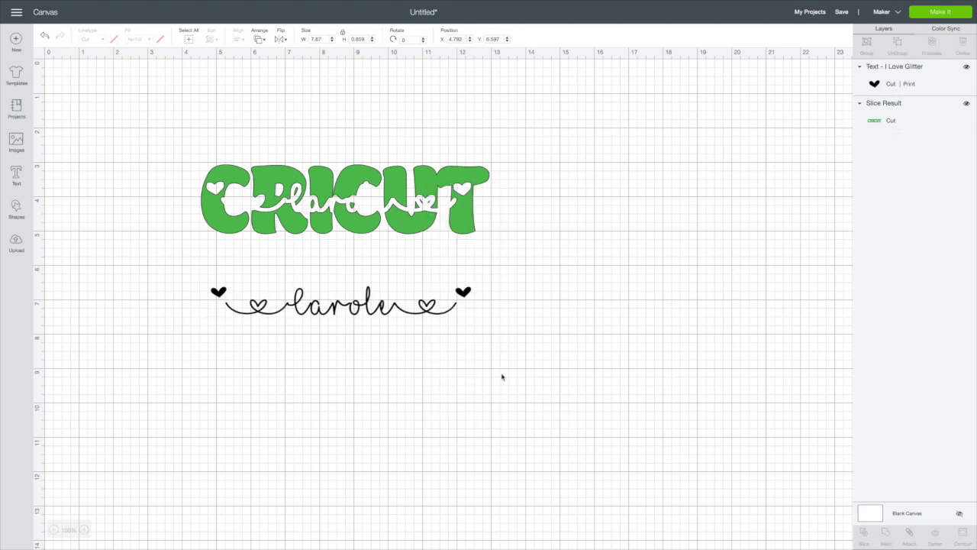
click(916, 76)
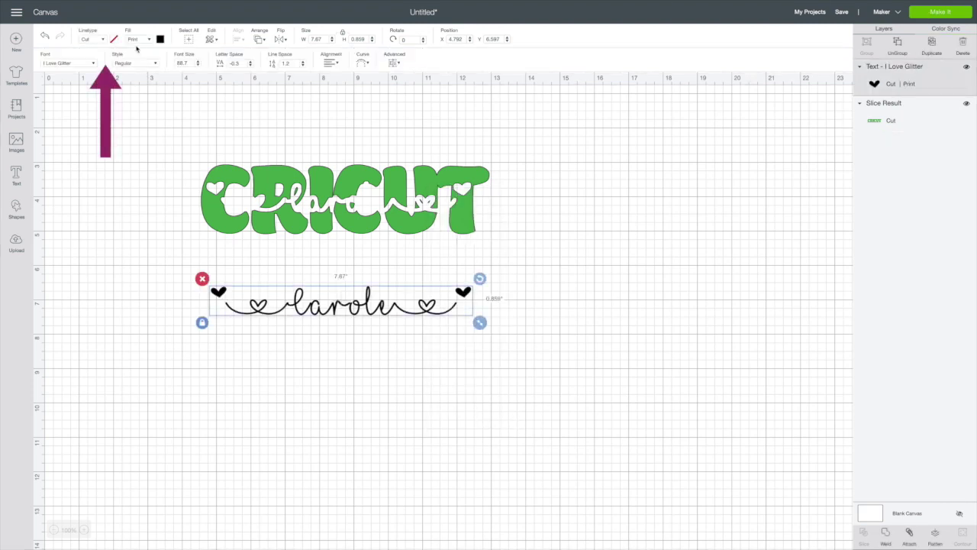
click(138, 39)
click(141, 51)
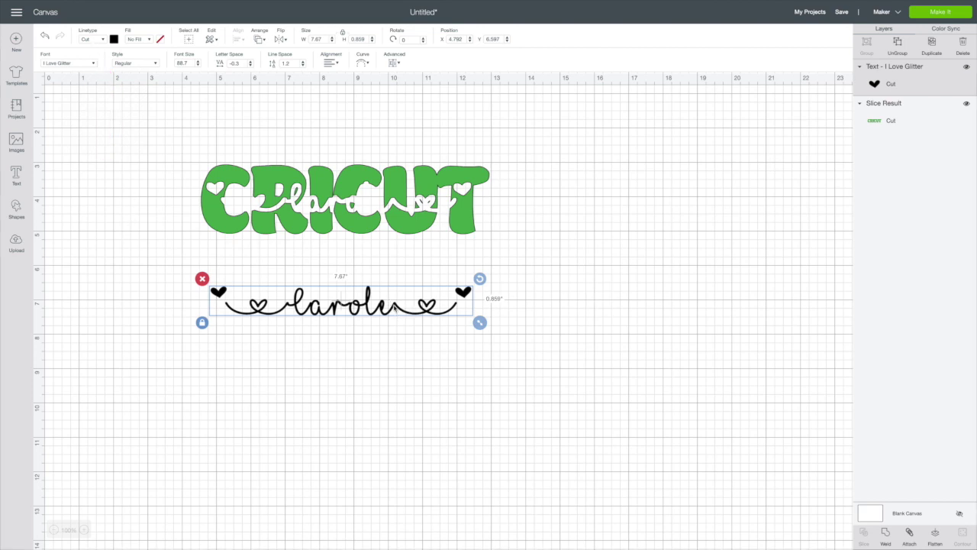
drag(395, 307, 391, 204)
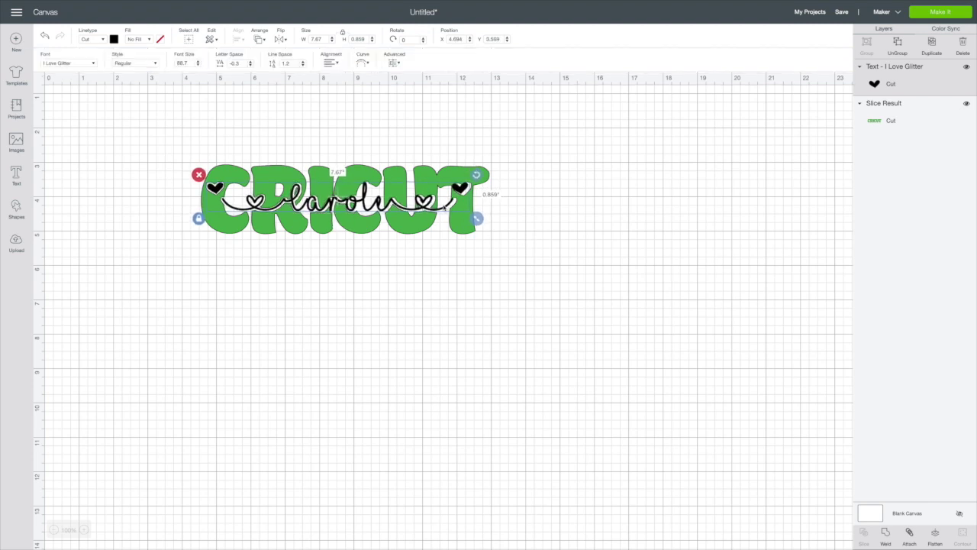
Resize and rotate the script to 7.712 inches wide at 0.29°, aligned in CRICUT's cutout
drag(478, 219, 480, 220)
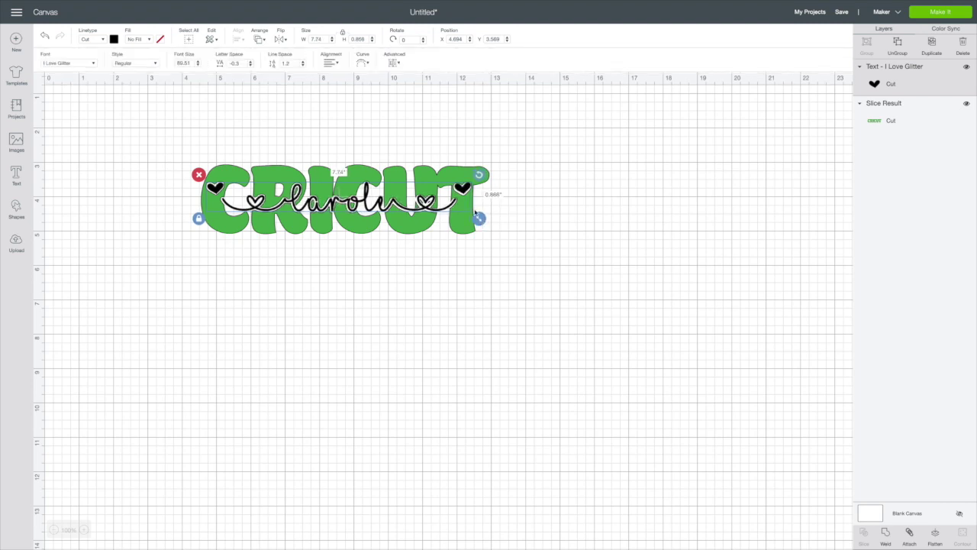
drag(479, 176, 480, 176)
drag(483, 223, 481, 223)
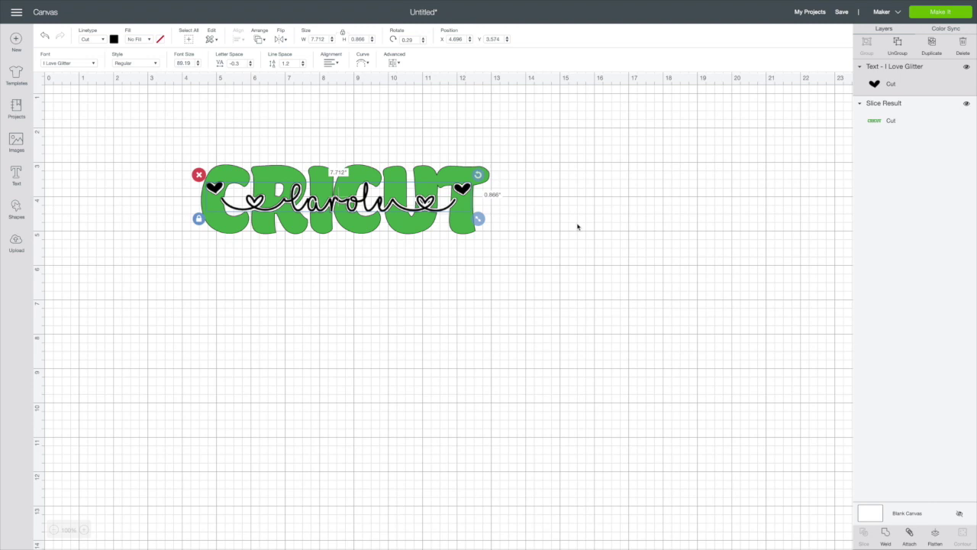
click(600, 223)
drag(216, 186, 214, 187)
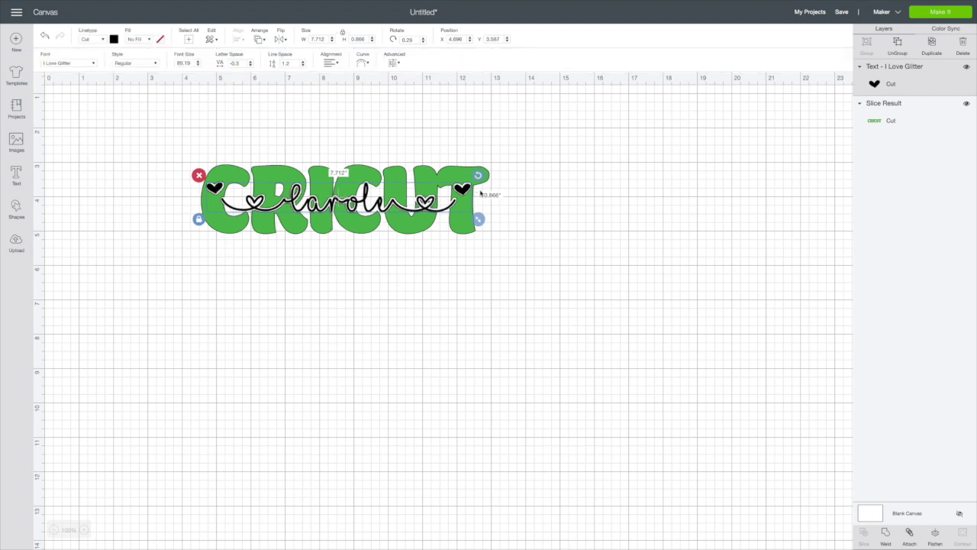
click(578, 183)
drag(94, 113, 570, 311)
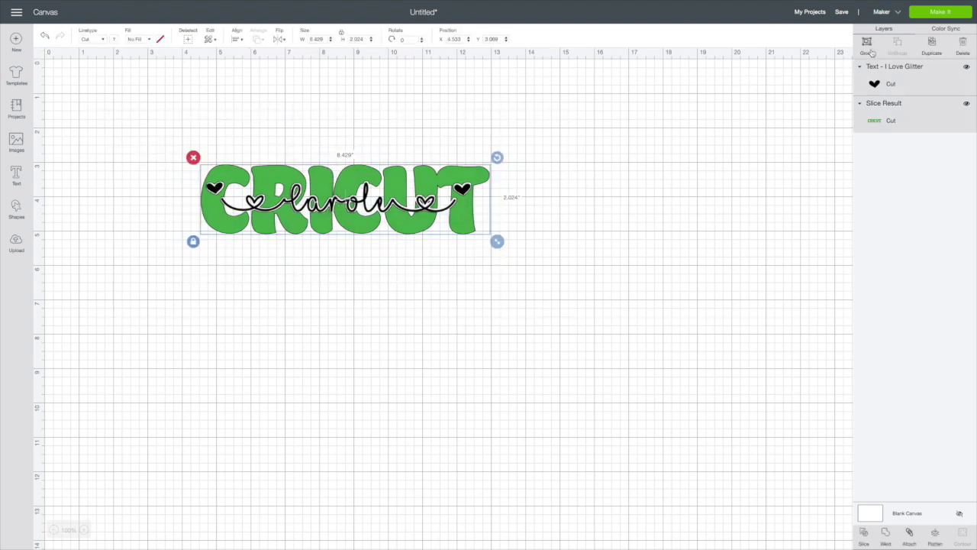
Group the script with the sliced CRICUT and enlarge the grouped design to about 12.18 inches wide
click(868, 49)
drag(497, 241, 707, 408)
drag(461, 275, 378, 255)
click(451, 365)
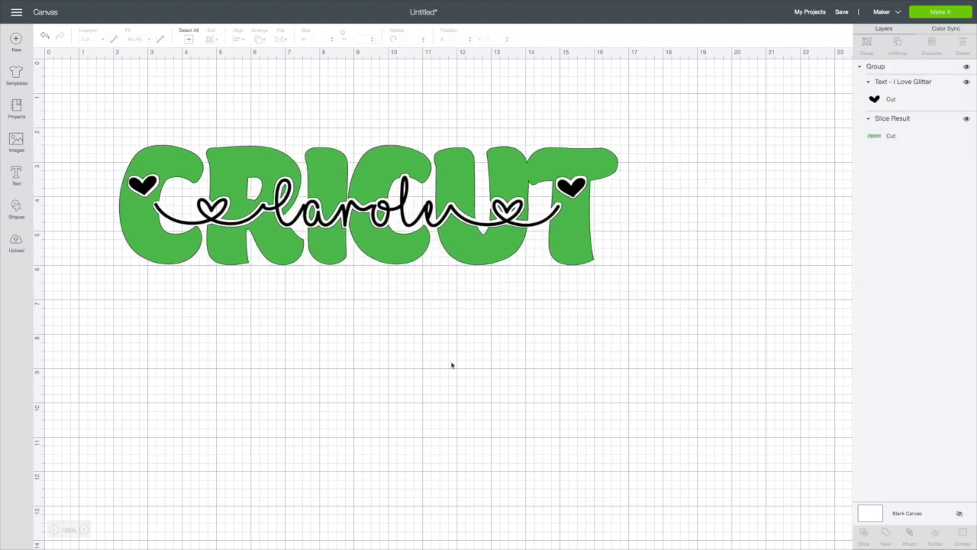